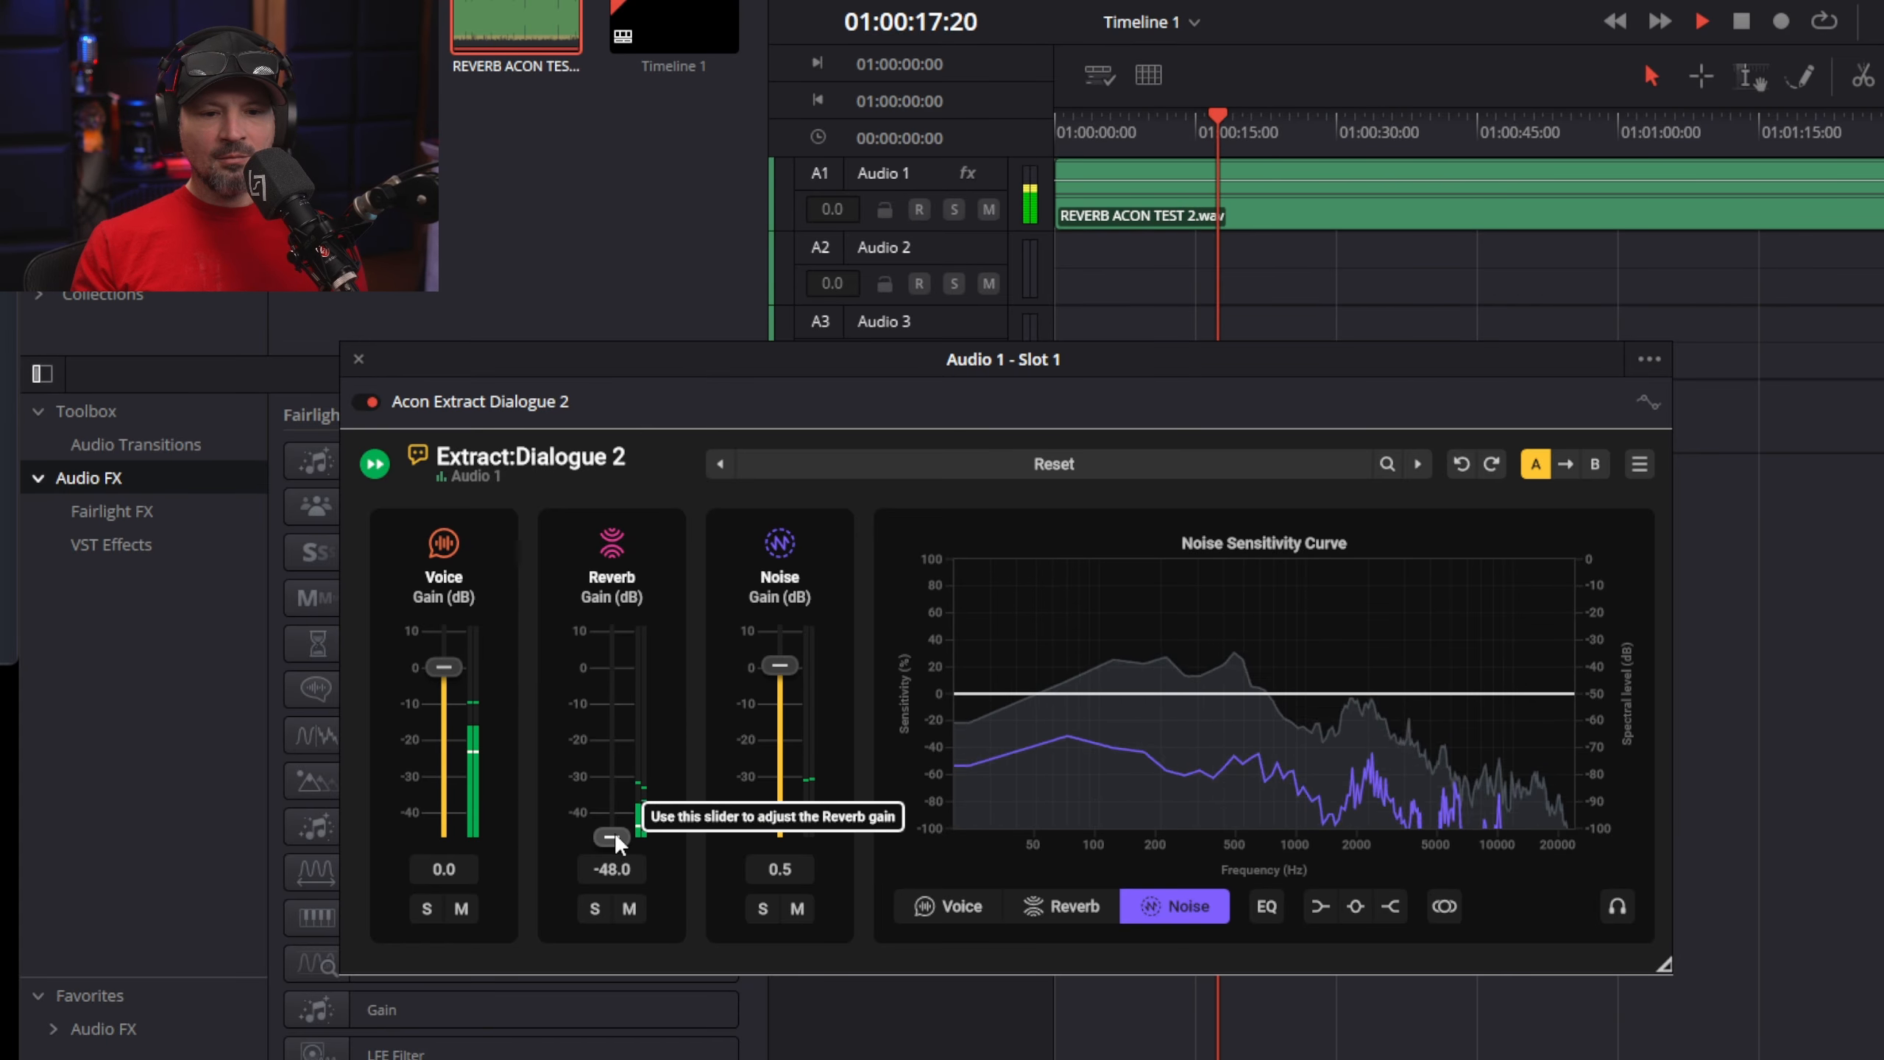
- Display the reverb sensitivity curve, listen to the dialogue with it shown, and stop playback
{"action": "left_click", "coordinate": [1060, 900]}
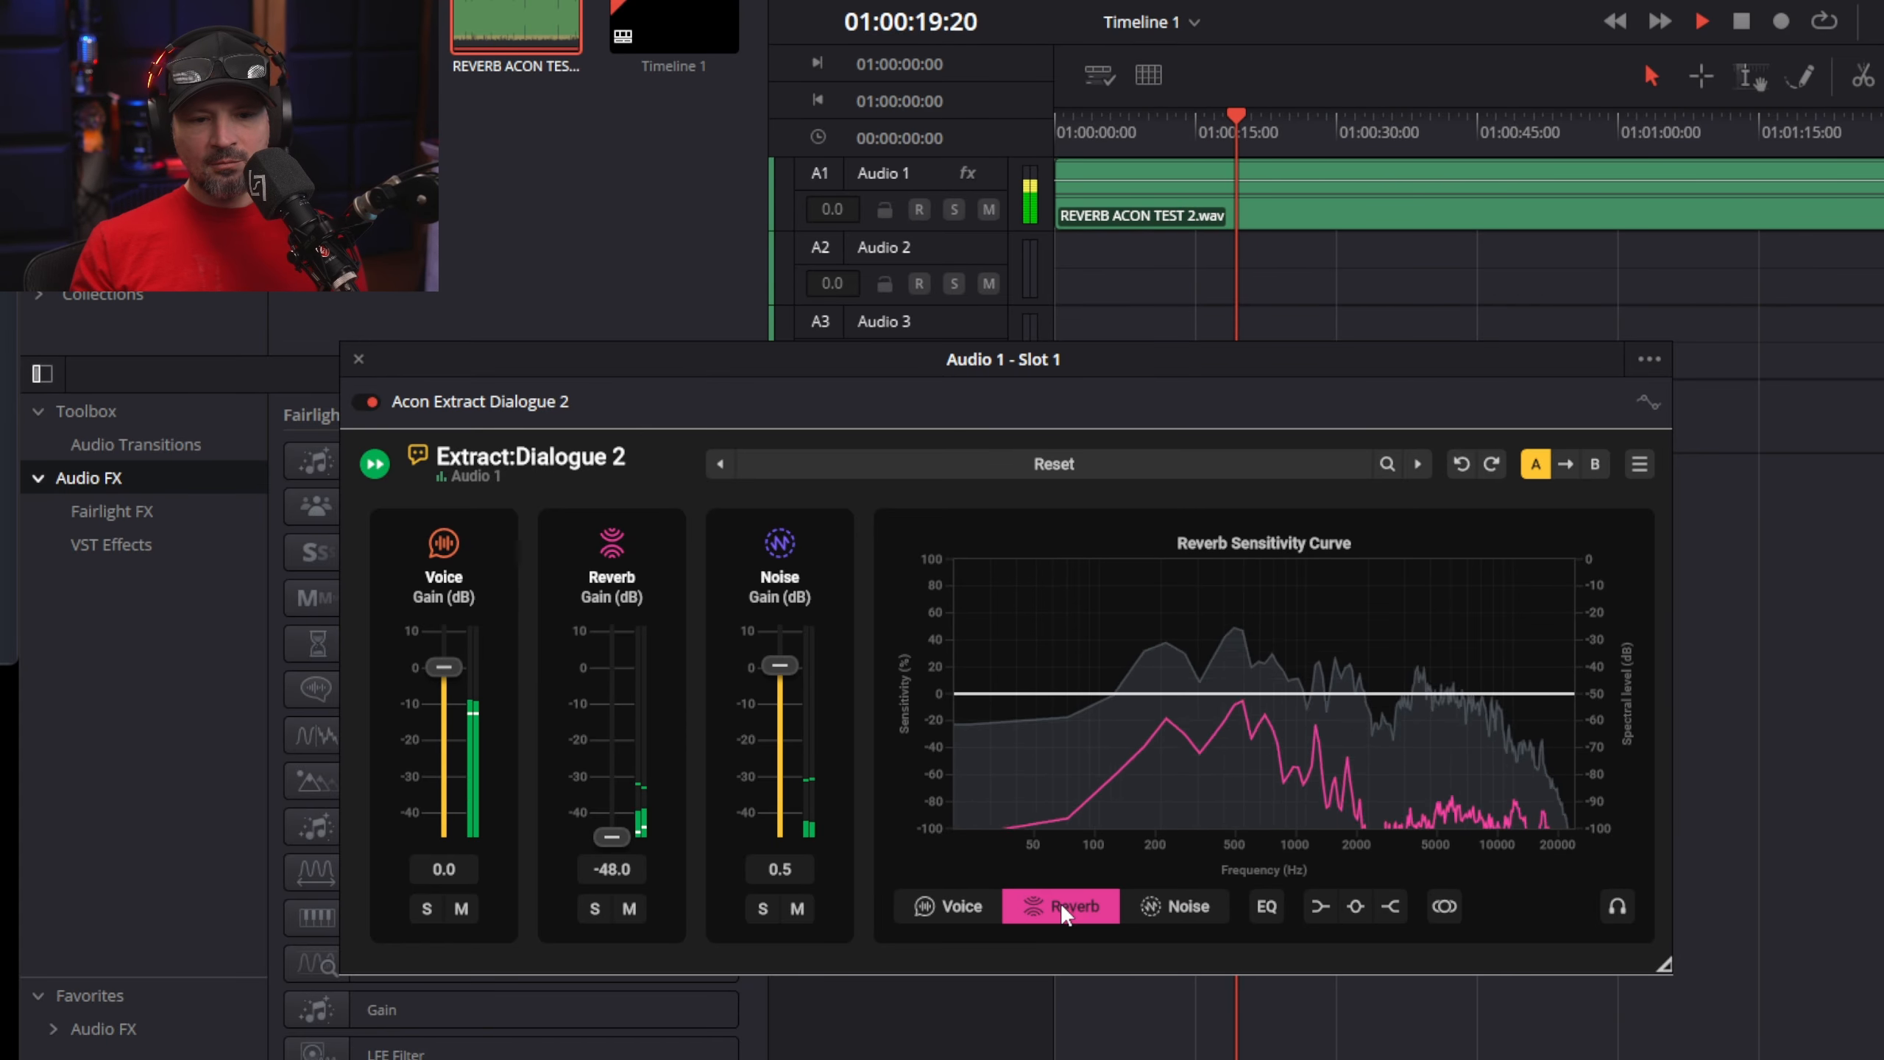
{"action": "mouse_move", "coordinate": [1202, 693]}
{"action": "left_mouse_down"}
{"action": "mouse_move", "coordinate": [1192, 830]}
{"action": "mouse_move", "coordinate": [1193, 692]}
{"action": "left_mouse_up"}
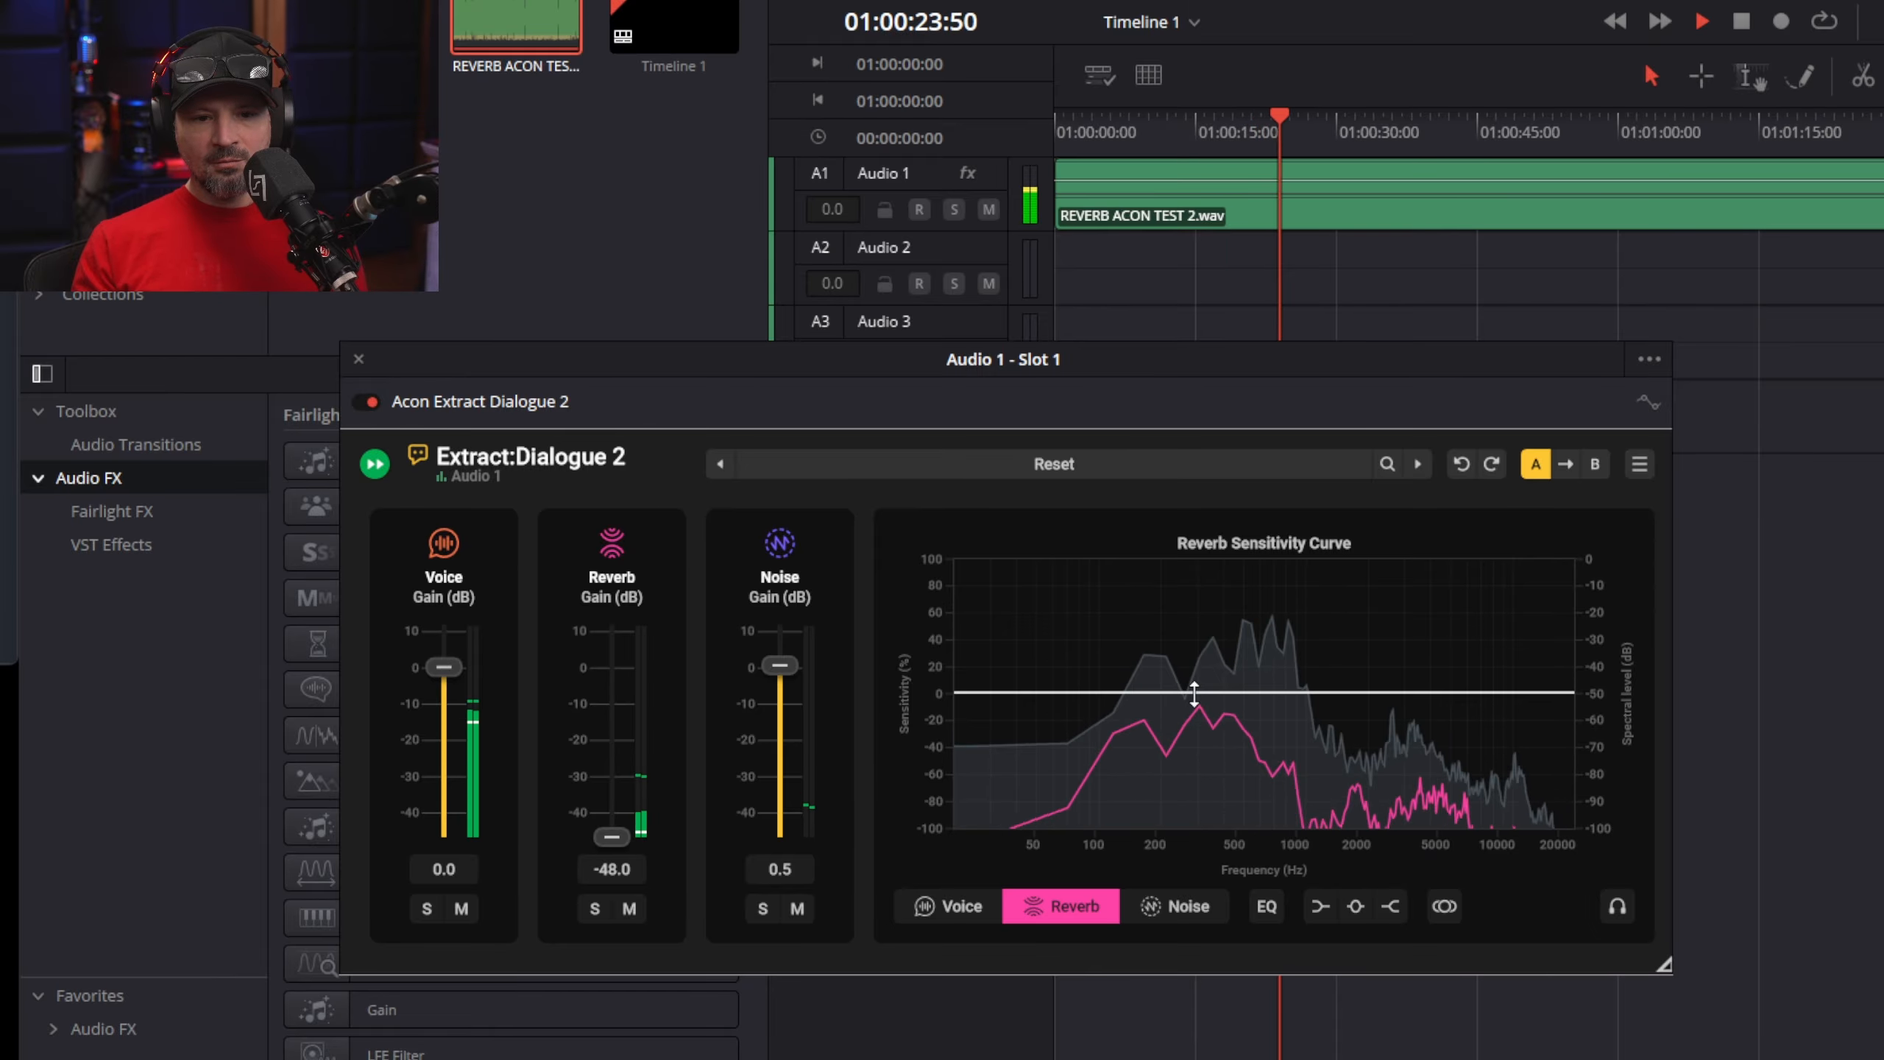
{"action": "left_click", "coordinate": [1735, 24]}
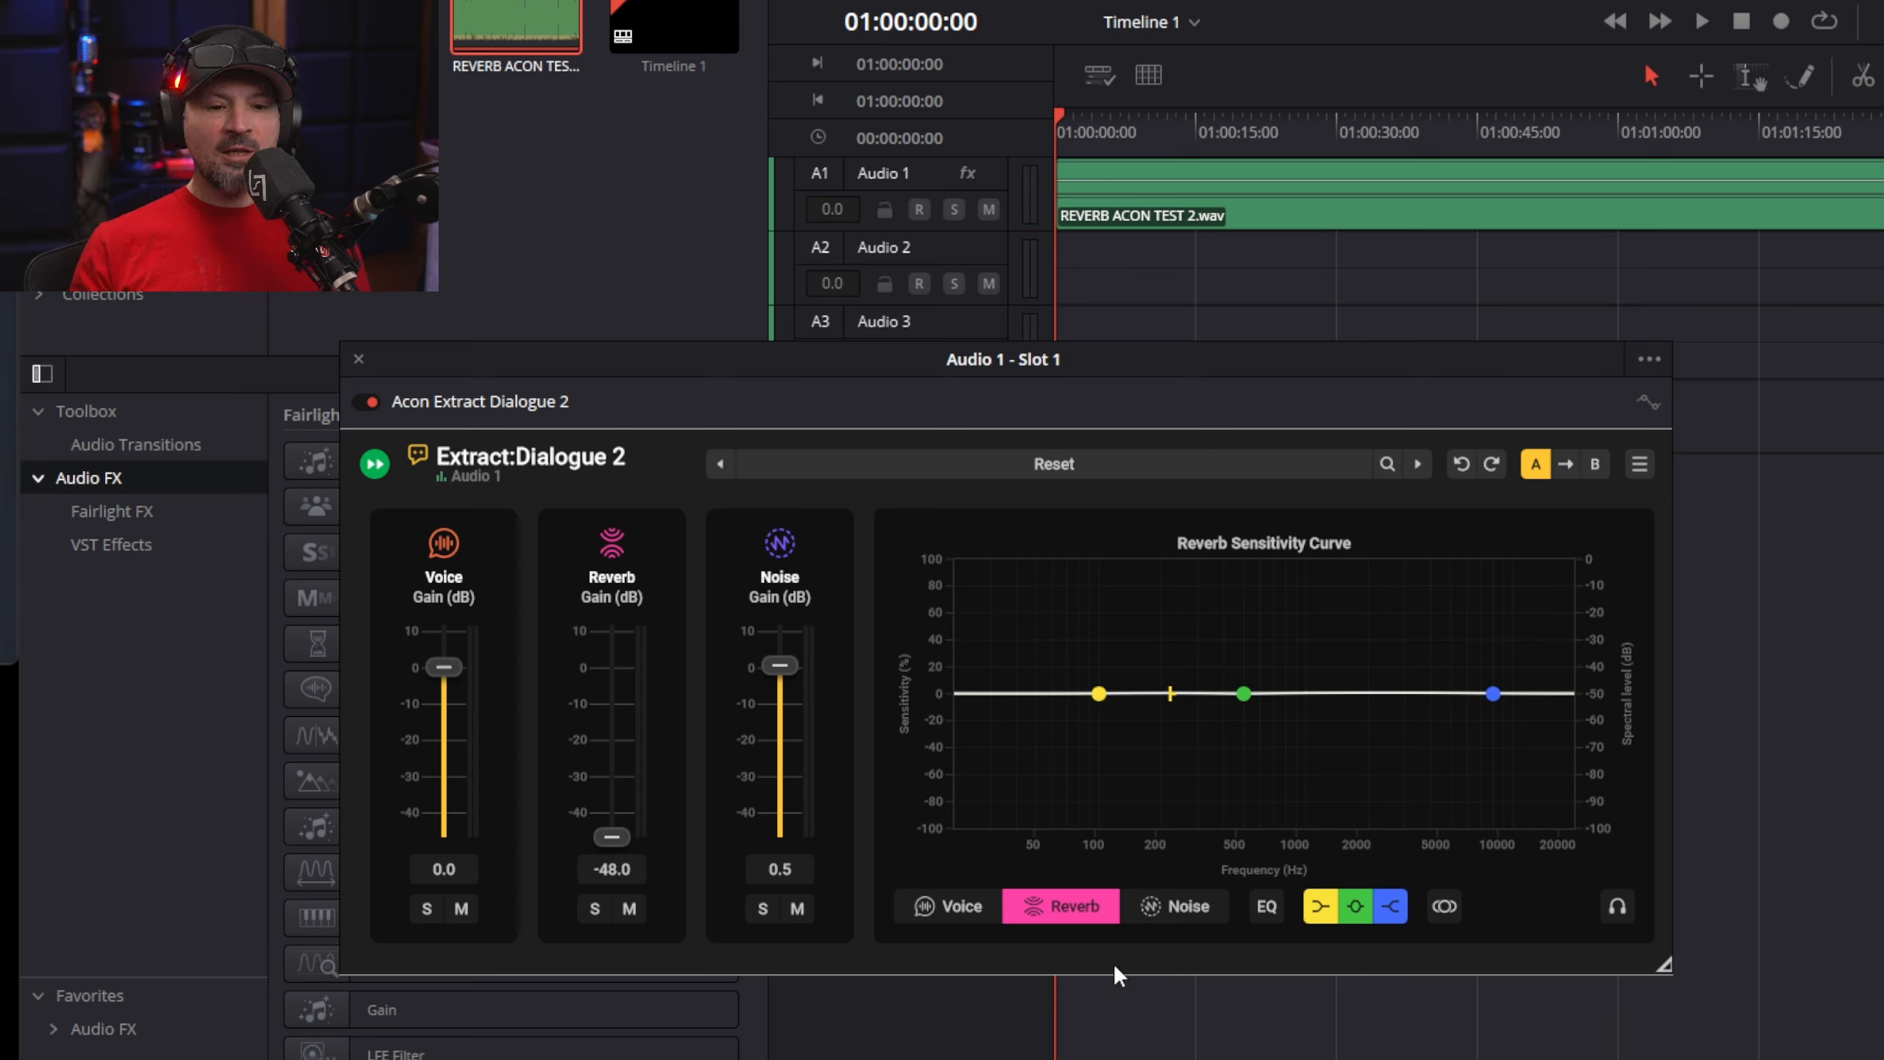
- Compare the reverb sensitivity curve with the reverb equalizer, finishing with the equalizer shown
{"action": "left_click", "coordinate": [1266, 910]}
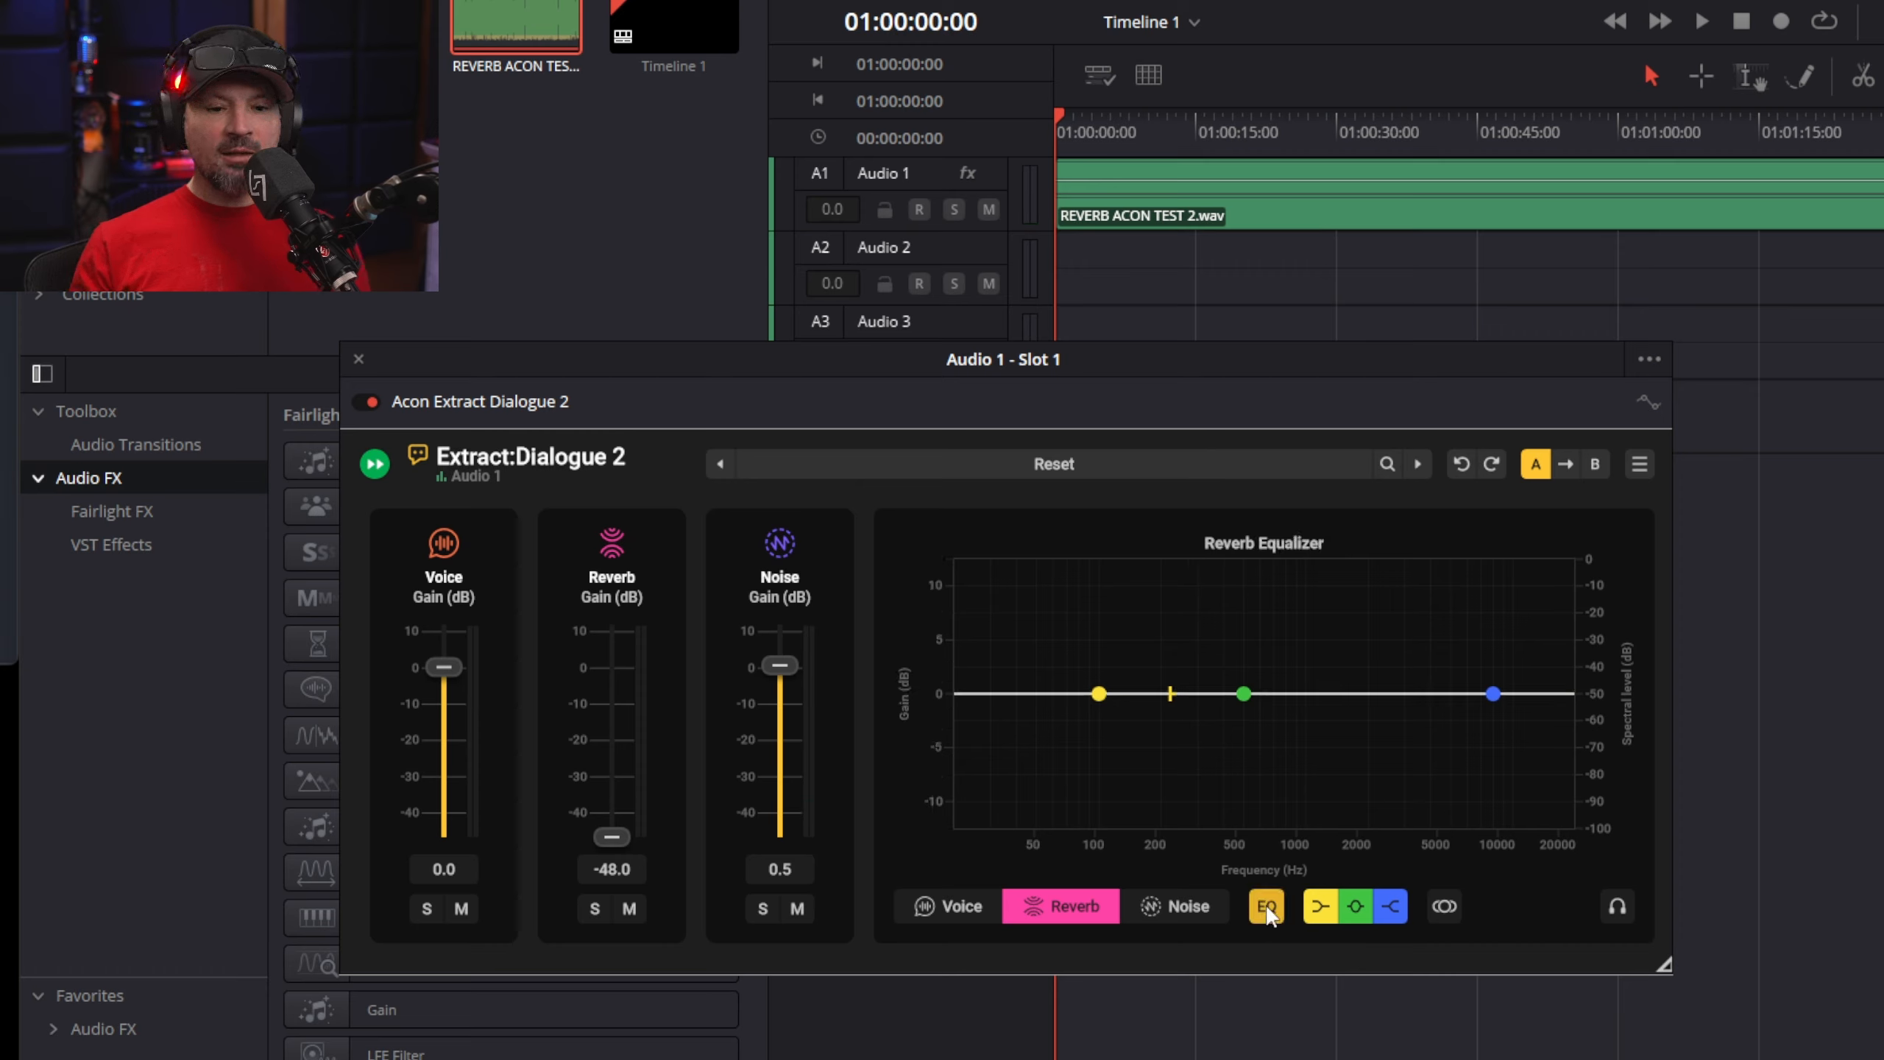
{"action": "left_click", "coordinate": [1266, 909]}
{"action": "left_click", "coordinate": [1266, 909]}
{"action": "left_click", "coordinate": [1266, 906]}
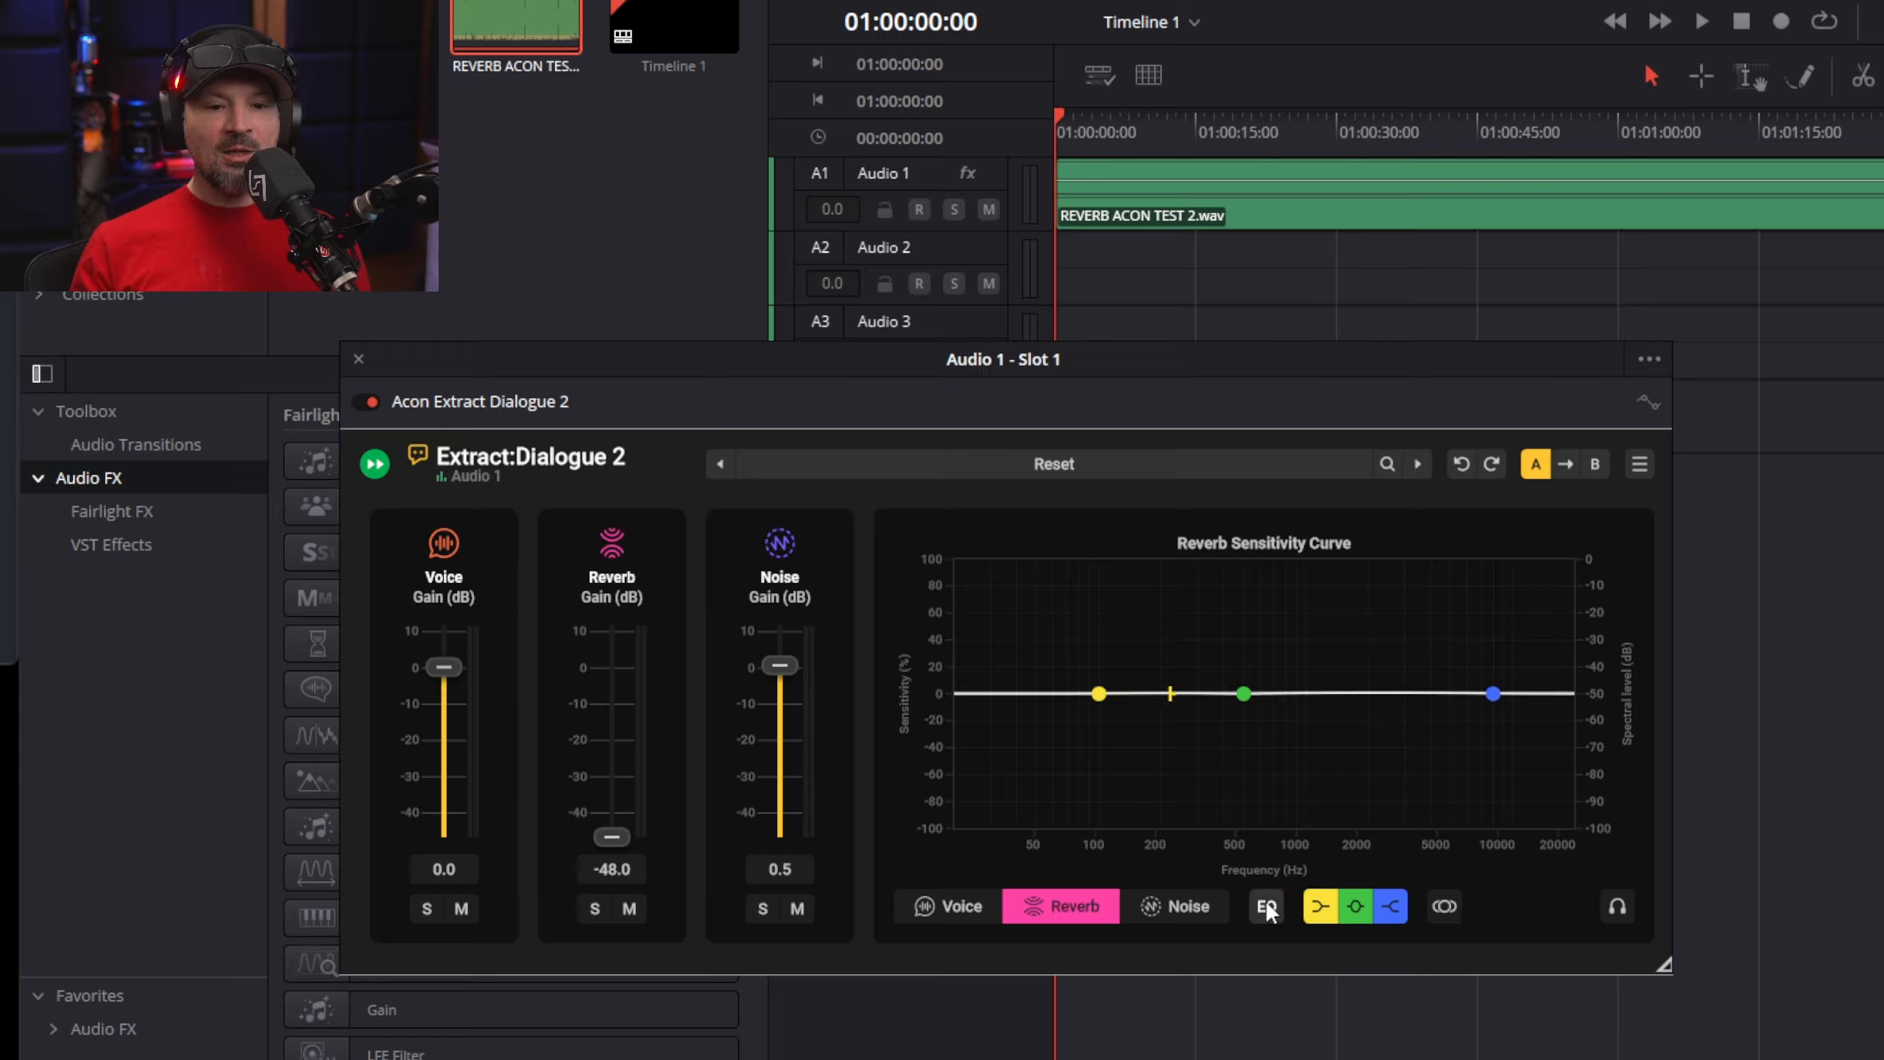
{"action": "left_click", "coordinate": [1266, 908]}
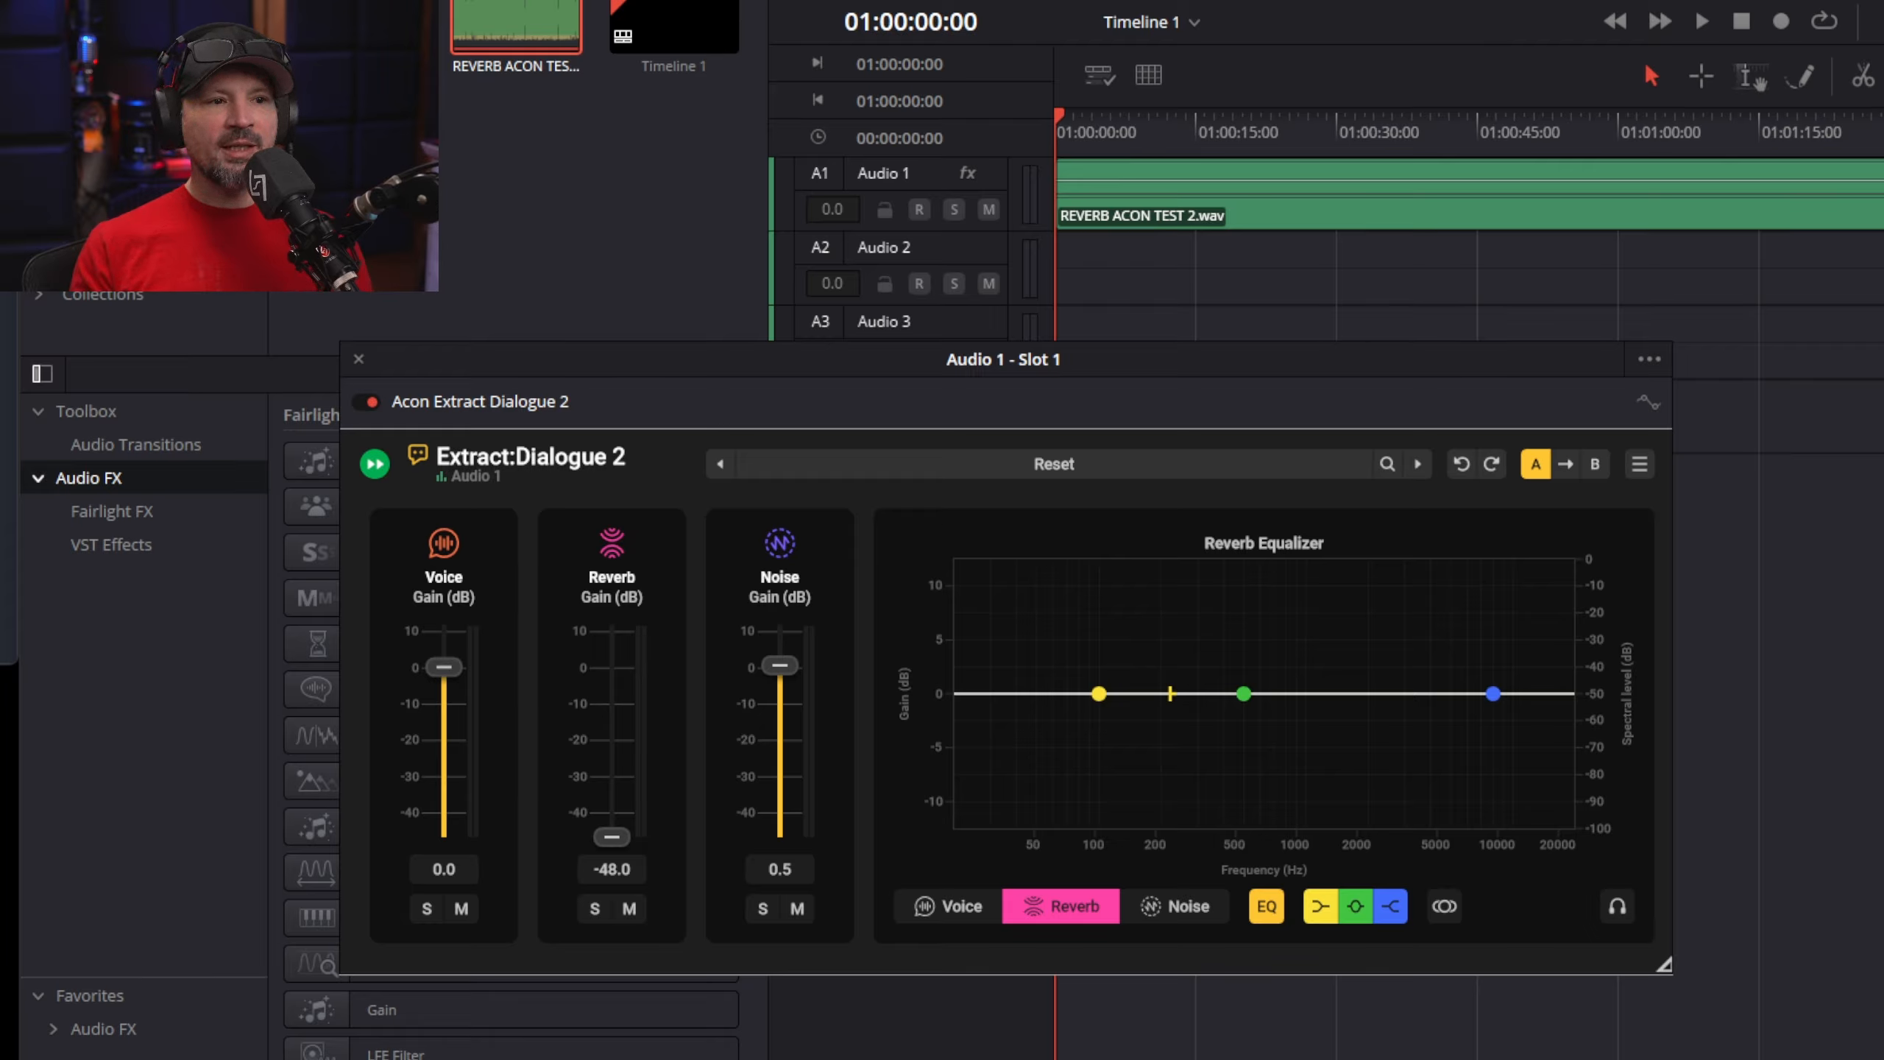
- During playback, cut the reverb equalizer's lows near 90 Hz and highs near 5 kHz, keep mids near 0 dB, and set the reverb gain to -31.2 dB
{"action": "left_click_drag", "start_coordinate": [1244, 694], "coordinate": [1282, 705]}
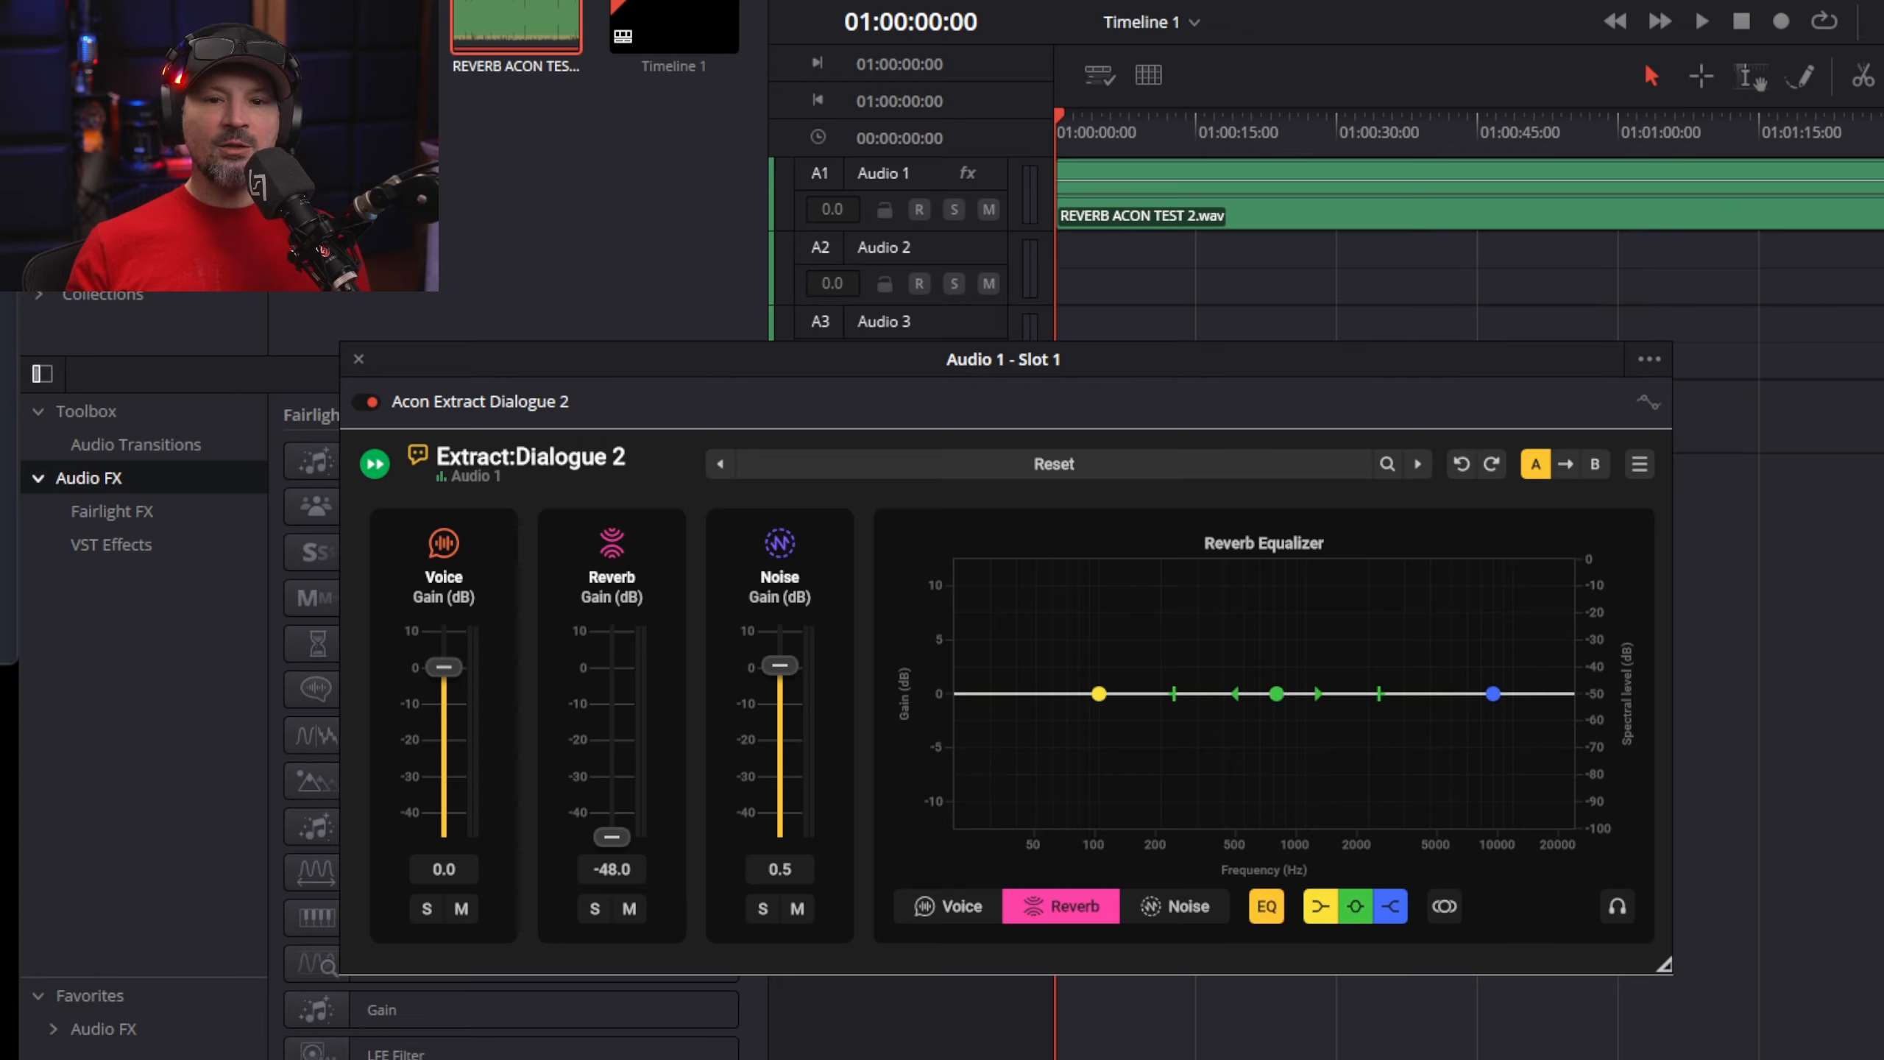
{"action": "left_click", "coordinate": [1701, 20]}
{"action": "left_click_drag", "start_coordinate": [1099, 694], "coordinate": [1081, 845]}
{"action": "left_click_drag", "start_coordinate": [1274, 695], "coordinate": [1269, 791]}
{"action": "left_click_drag", "start_coordinate": [1480, 698], "coordinate": [1433, 802]}
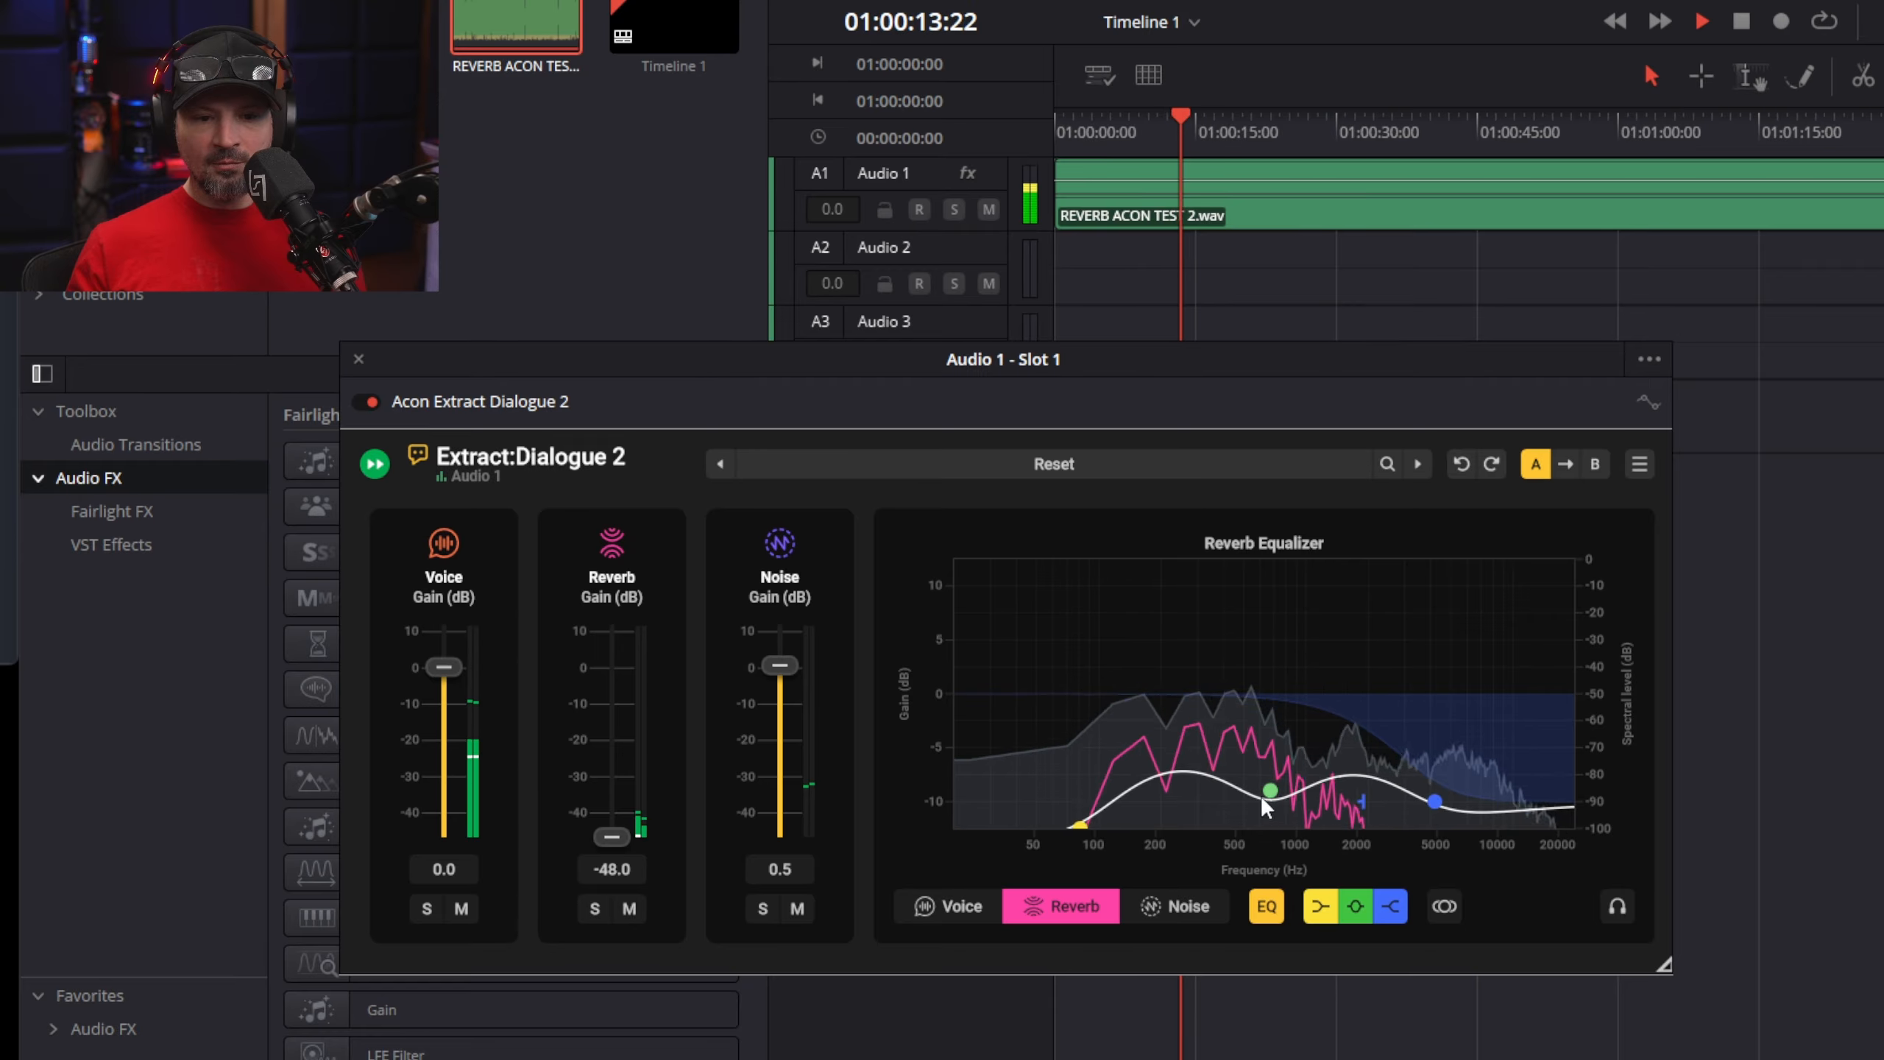
{"action": "left_click_drag", "start_coordinate": [1259, 795], "coordinate": [1272, 698]}
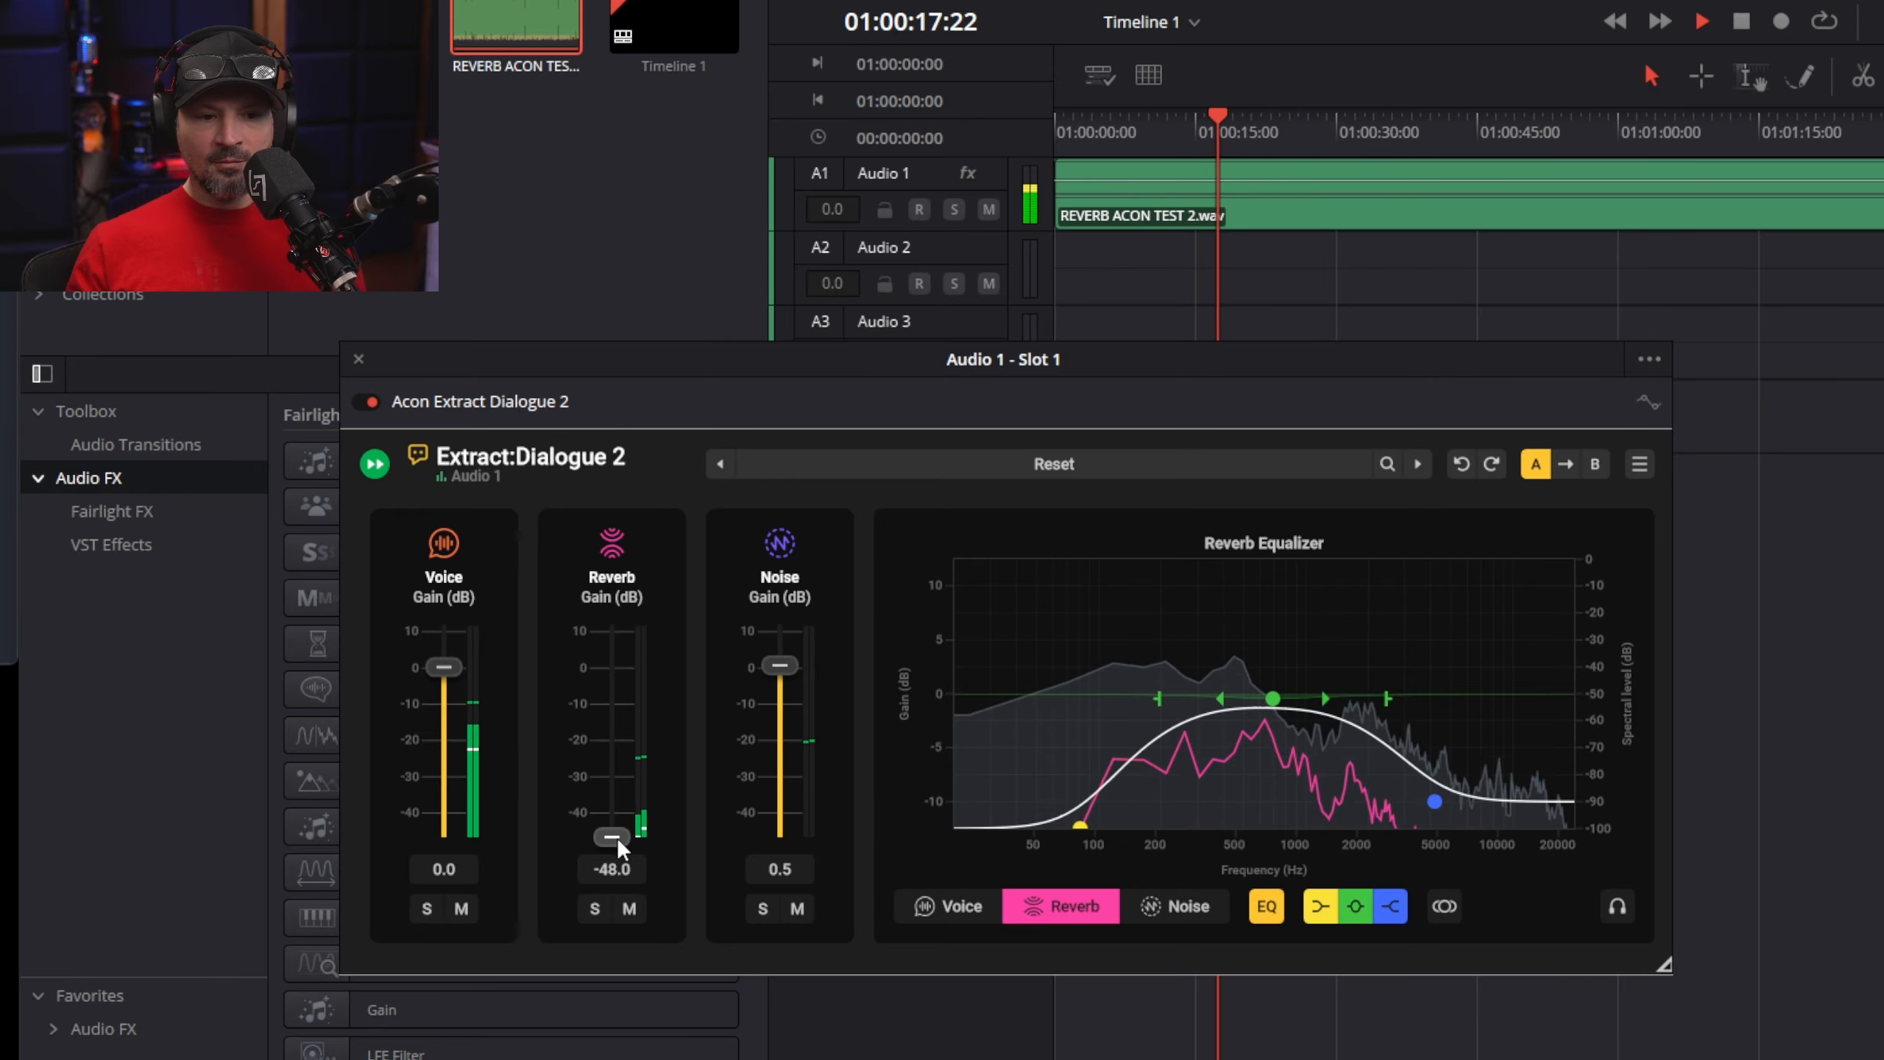
{"action": "left_click_drag", "start_coordinate": [611, 835], "coordinate": [611, 777]}
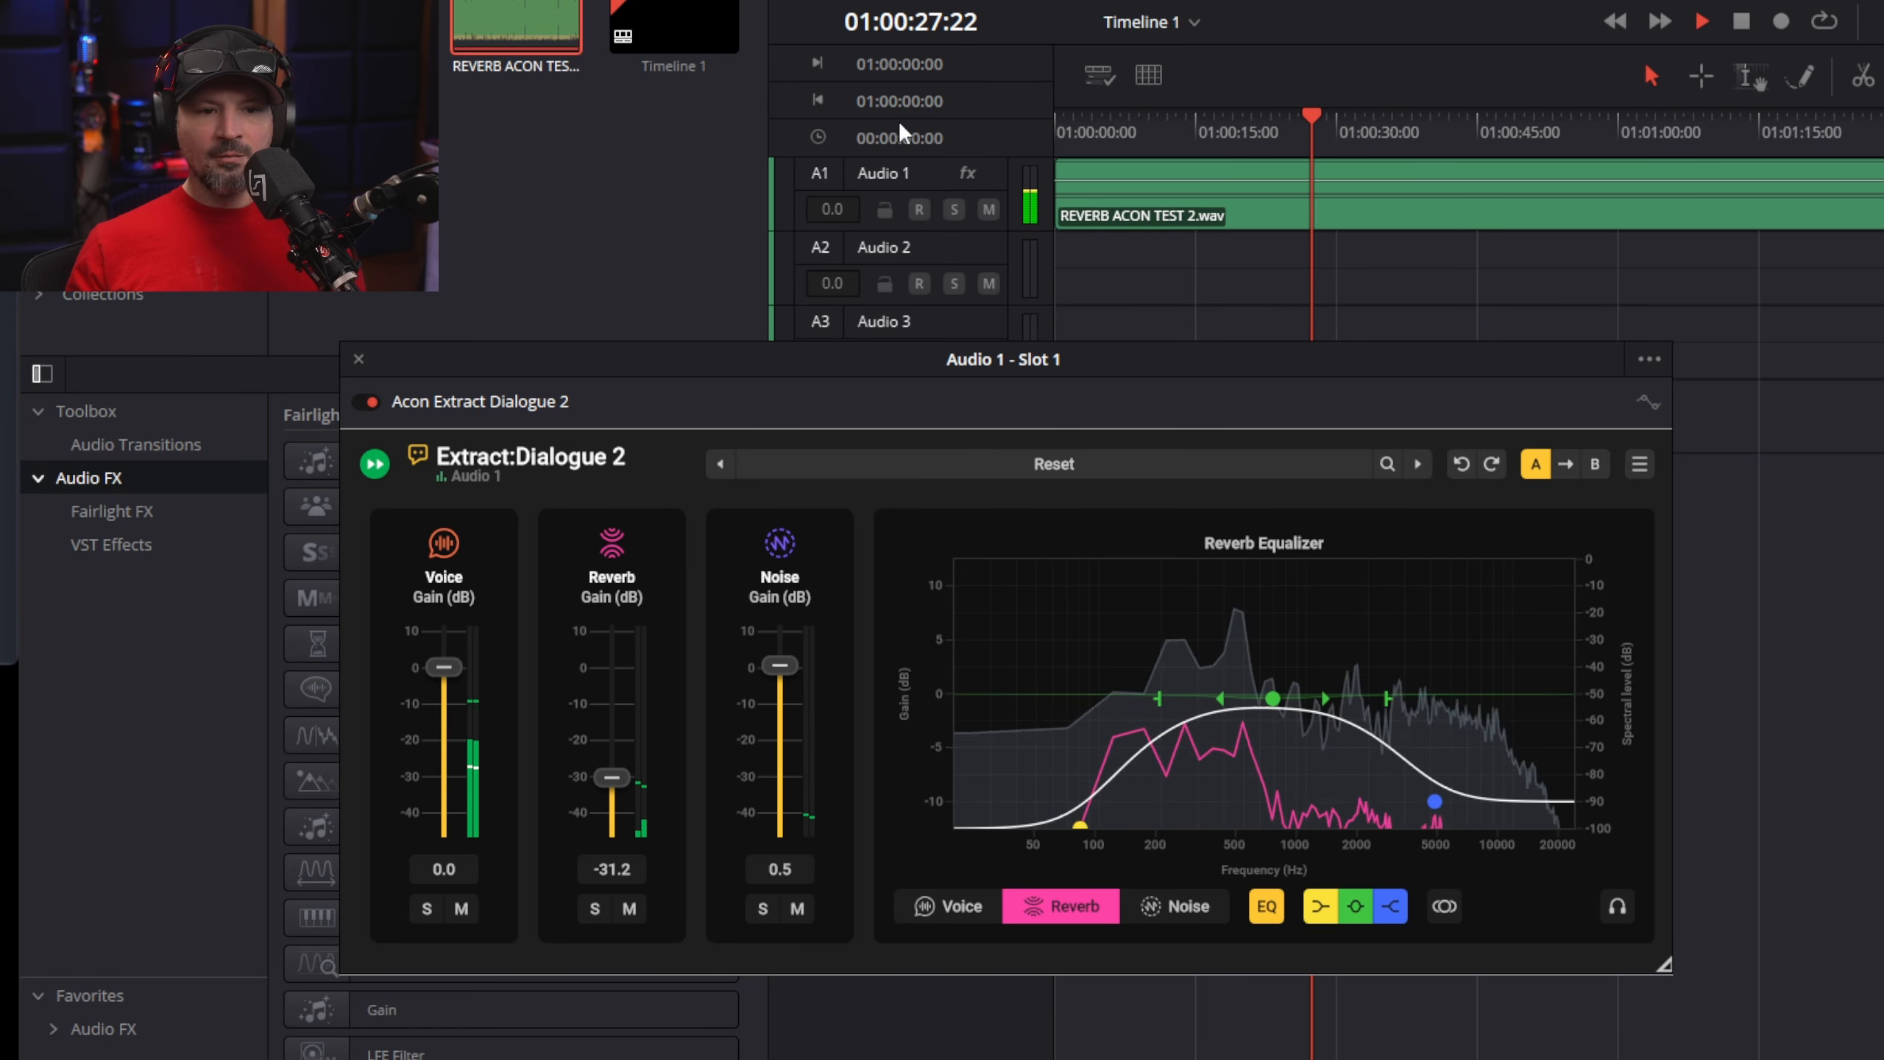
{"action": "left_click", "coordinate": [1741, 23]}
- During playback, lower the reverb sensitivity curve to about -80% near 280 Hz, -90% near 800 Hz and -67% near 4 kHz
{"action": "left_click", "coordinate": [1267, 907]}
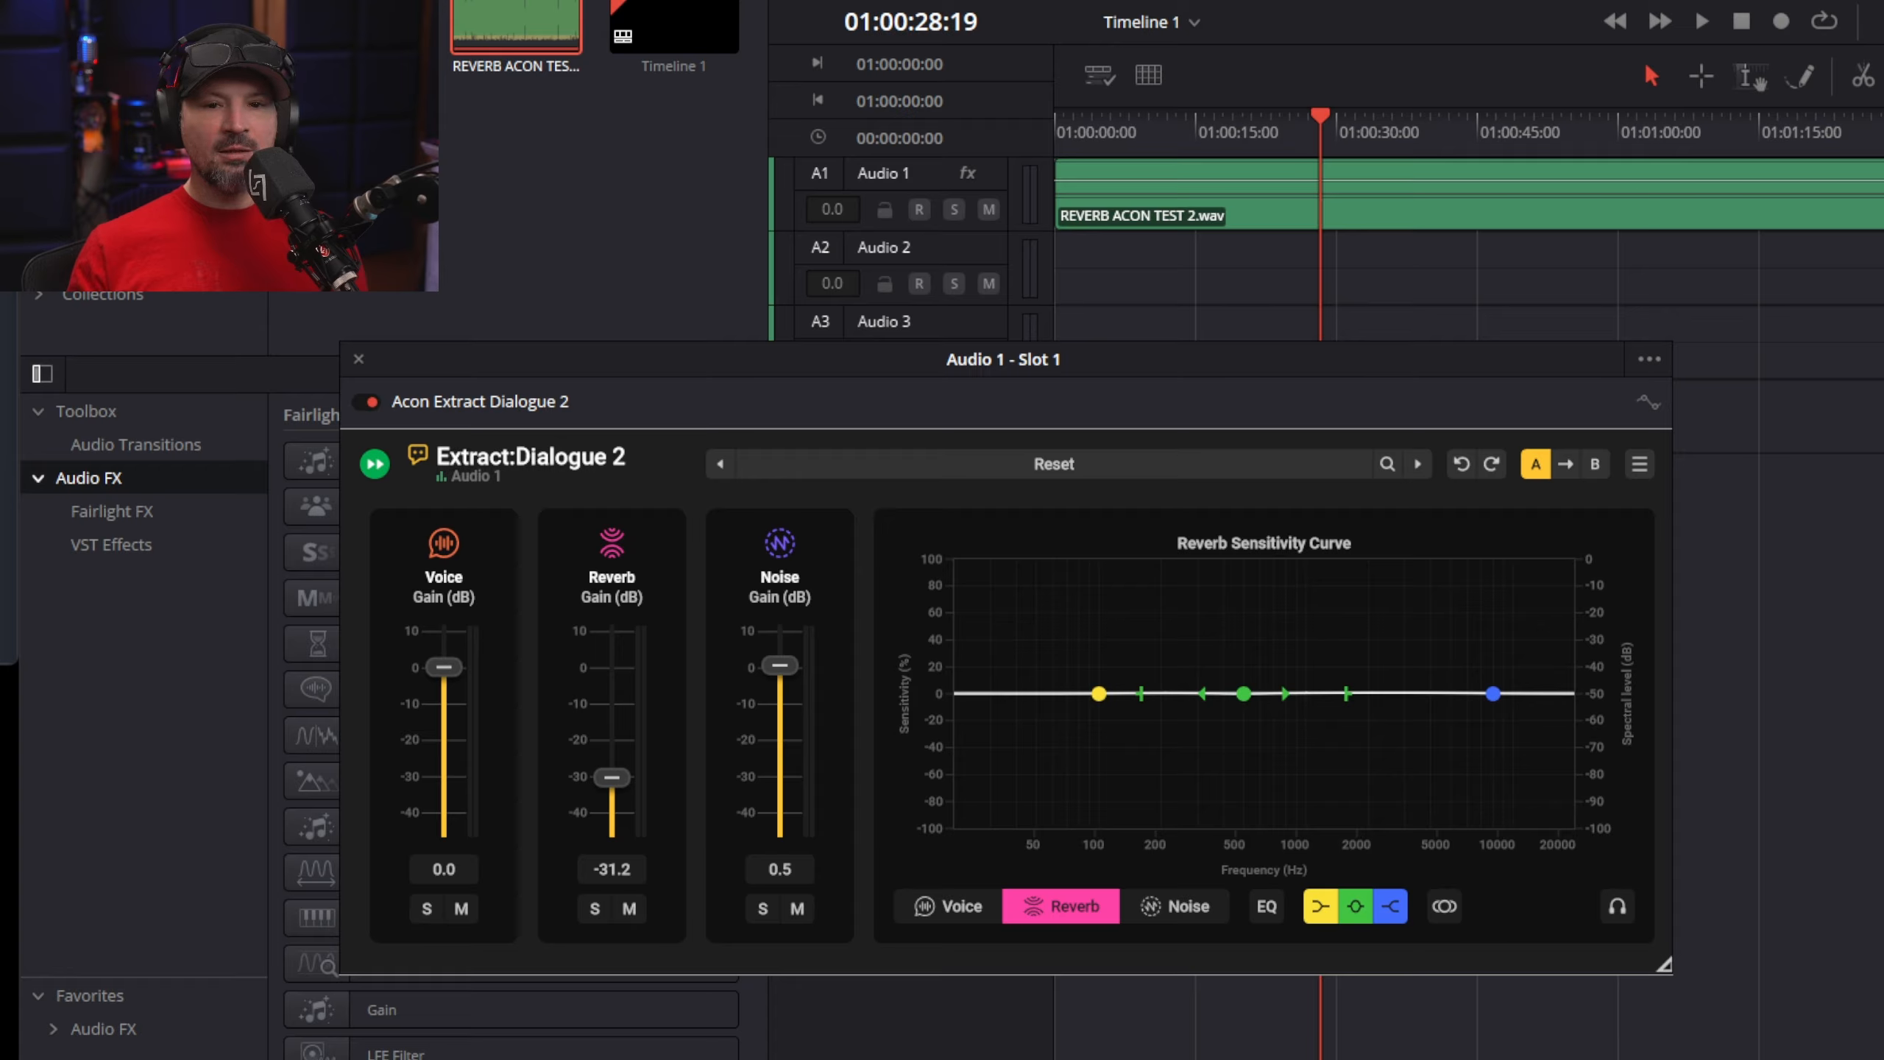
{"action": "left_click", "coordinate": [1700, 22]}
{"action": "left_click_drag", "start_coordinate": [1243, 693], "coordinate": [1353, 821]}
{"action": "scroll", "coordinate": [1242, 774], "scroll_direction": "down", "scroll_amount": 3}
{"action": "scroll", "coordinate": [1243, 774], "scroll_direction": "up", "scroll_amount": 6}
{"action": "mouse_move", "coordinate": [1493, 693]}
{"action": "left_mouse_down"}
{"action": "mouse_move", "coordinate": [1490, 775]}
{"action": "mouse_move", "coordinate": [1375, 786]}
{"action": "mouse_move", "coordinate": [1416, 784]}
{"action": "left_mouse_up"}
{"action": "mouse_move", "coordinate": [1098, 693]}
{"action": "left_mouse_down"}
{"action": "mouse_move", "coordinate": [1098, 739]}
{"action": "mouse_move", "coordinate": [1183, 804]}
{"action": "left_mouse_up"}
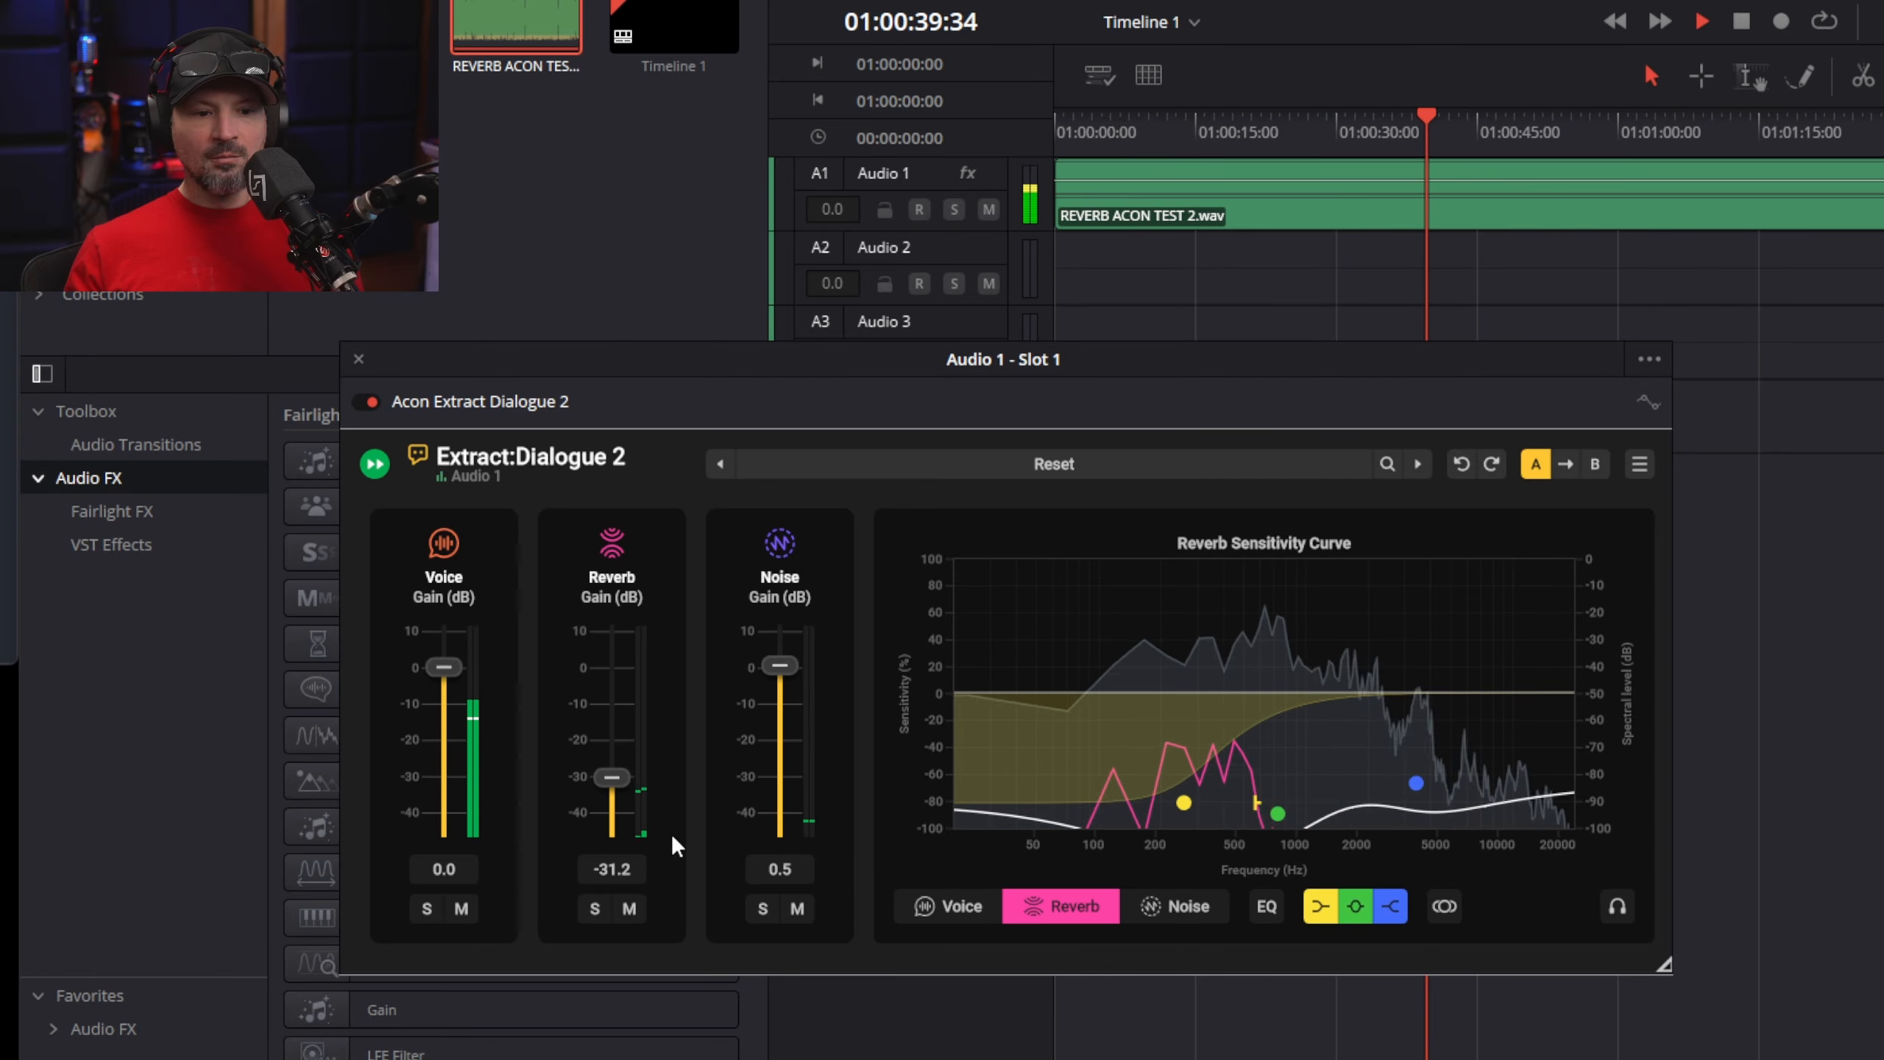
- Audition the reverb gain at -48.0 and 4.3 dB, settle on -31.0 dB, and stop playback
{"action": "left_click_drag", "start_coordinate": [603, 788], "coordinate": [609, 839]}
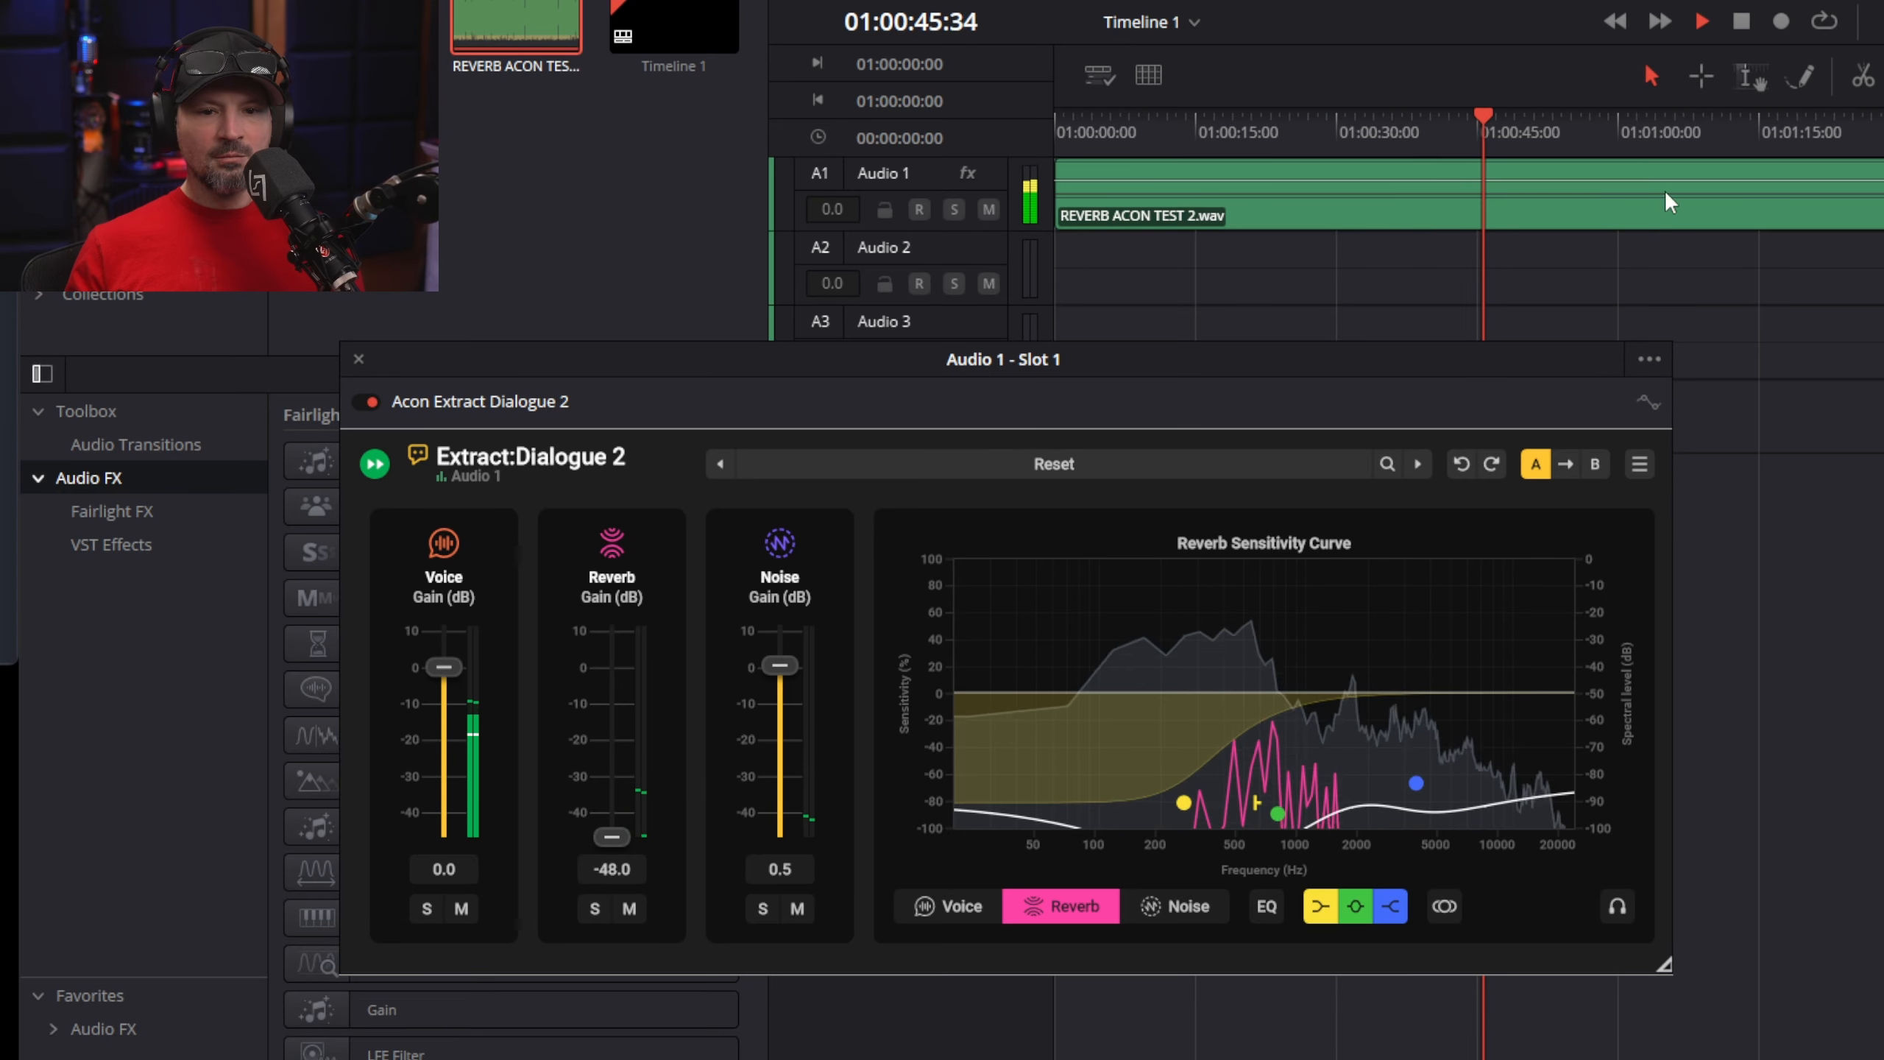
{"action": "left_click", "coordinate": [1741, 24]}
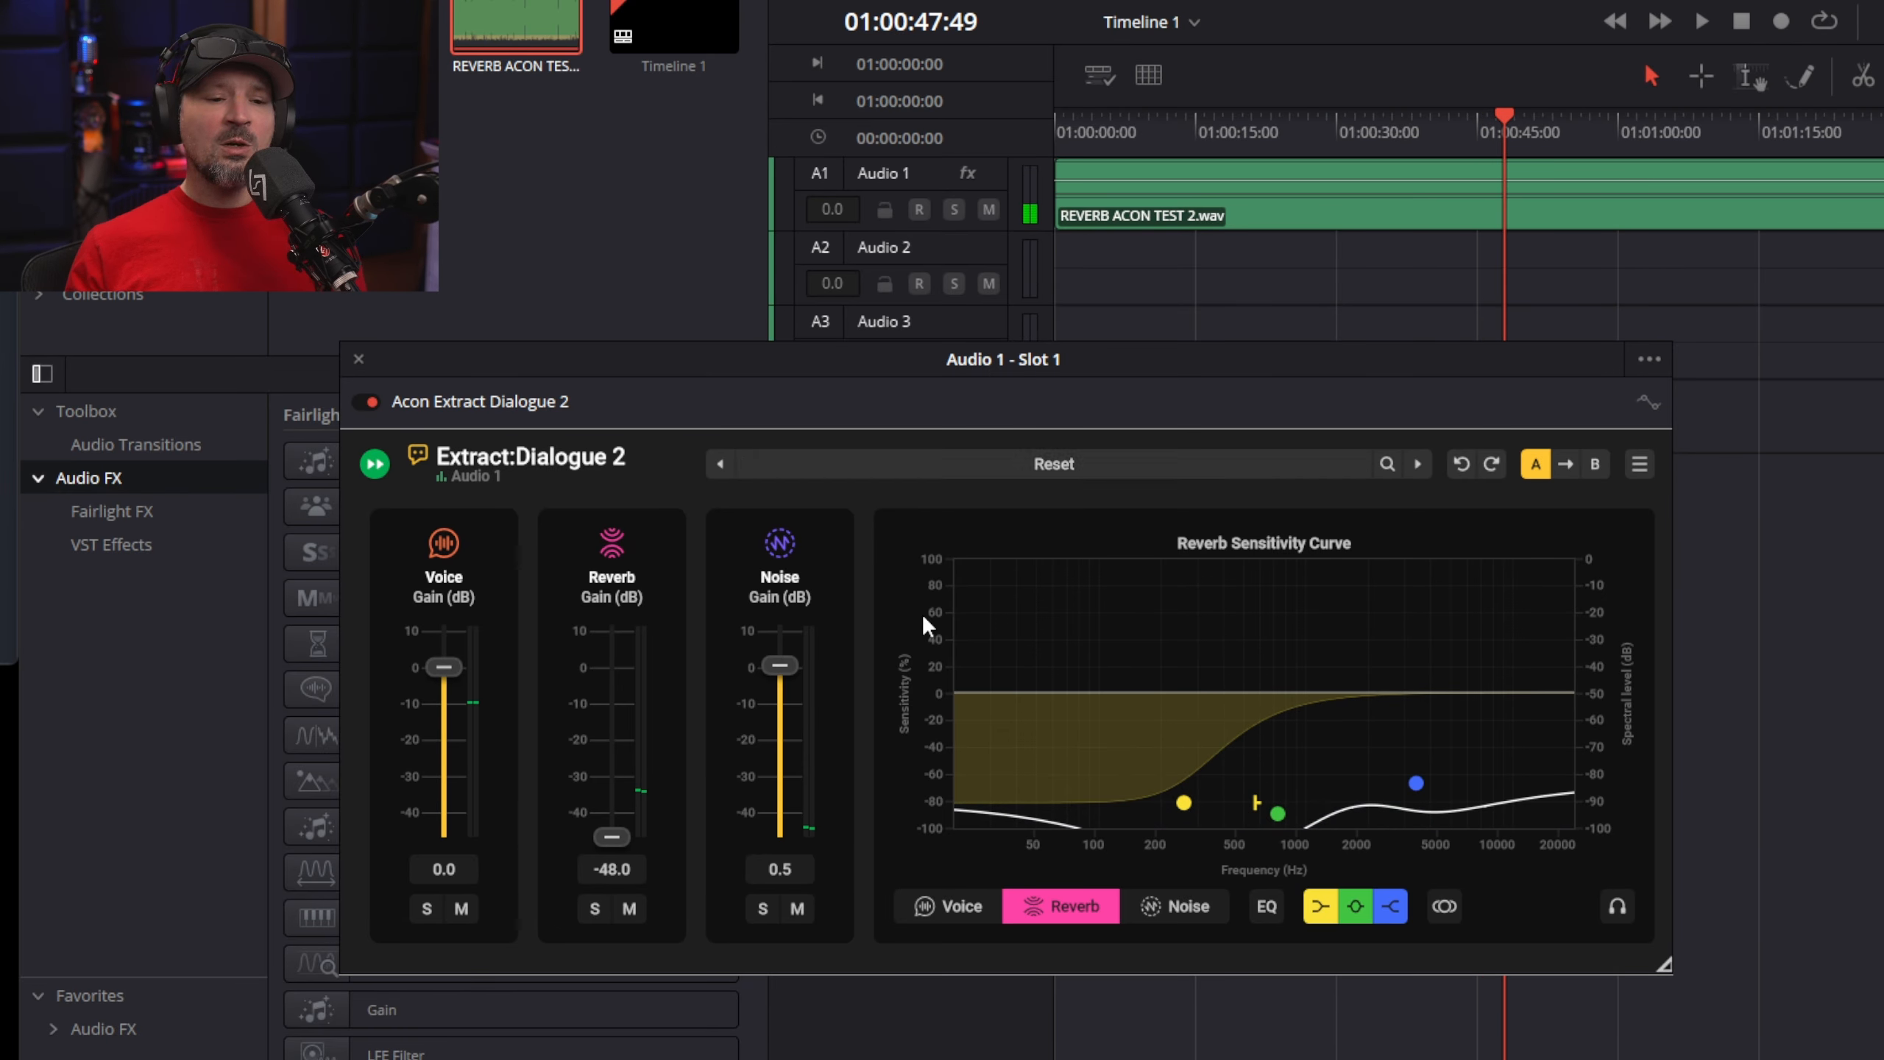
{"action": "left_click_drag", "start_coordinate": [613, 836], "coordinate": [613, 671]}
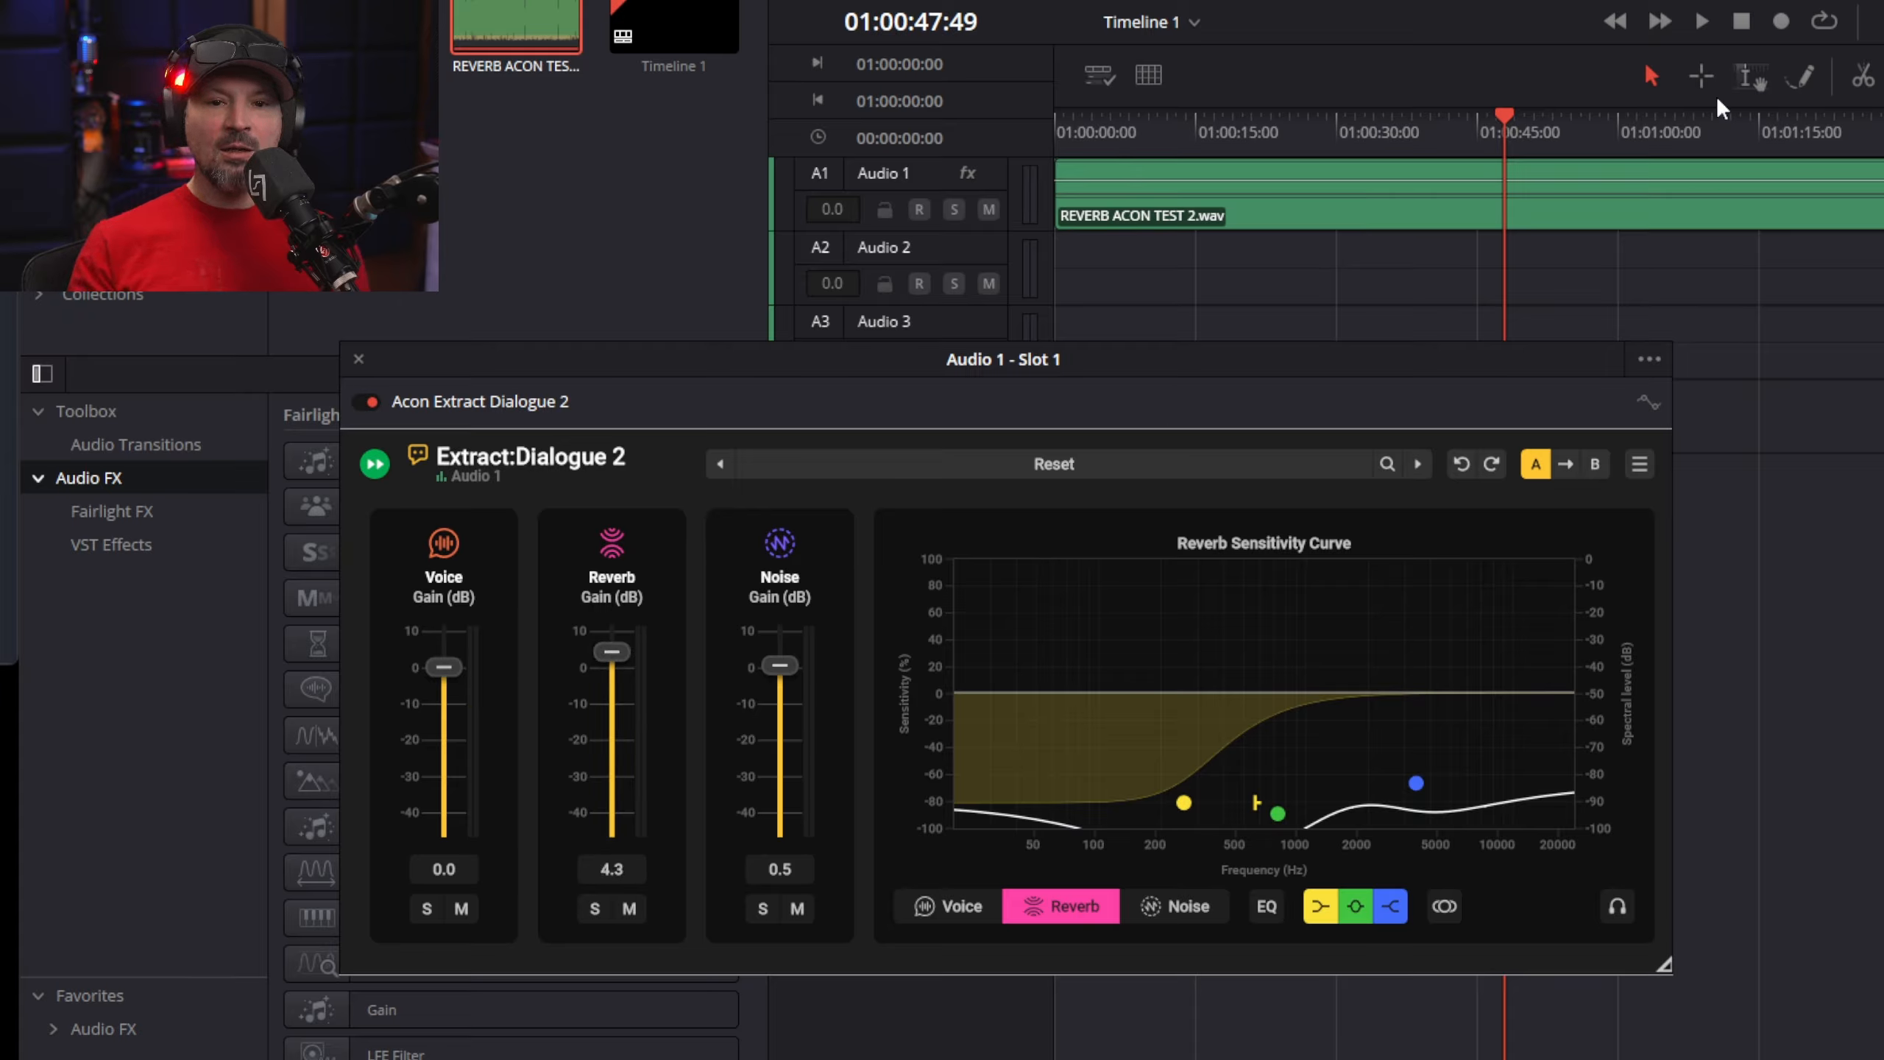
{"action": "left_click", "coordinate": [1701, 21]}
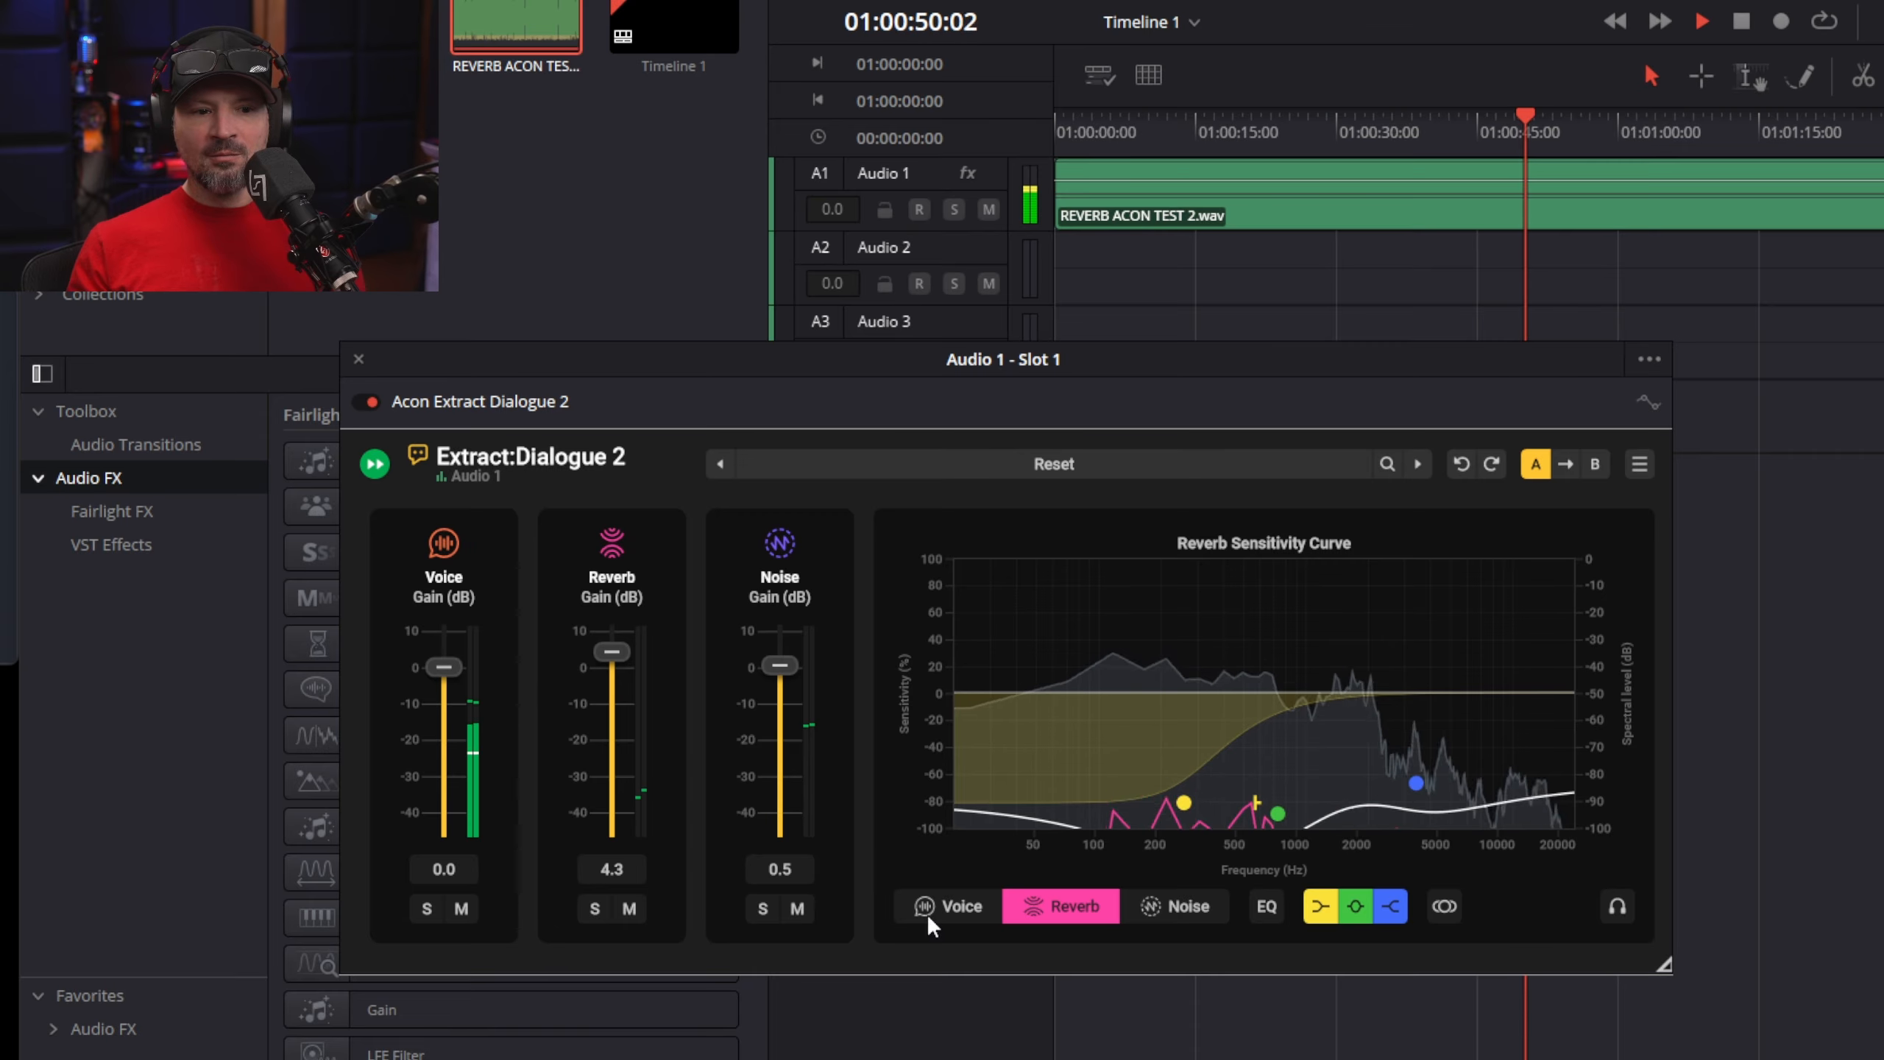
{"action": "double_click", "coordinate": [610, 649]}
{"action": "left_click_drag", "start_coordinate": [611, 667], "coordinate": [611, 777]}
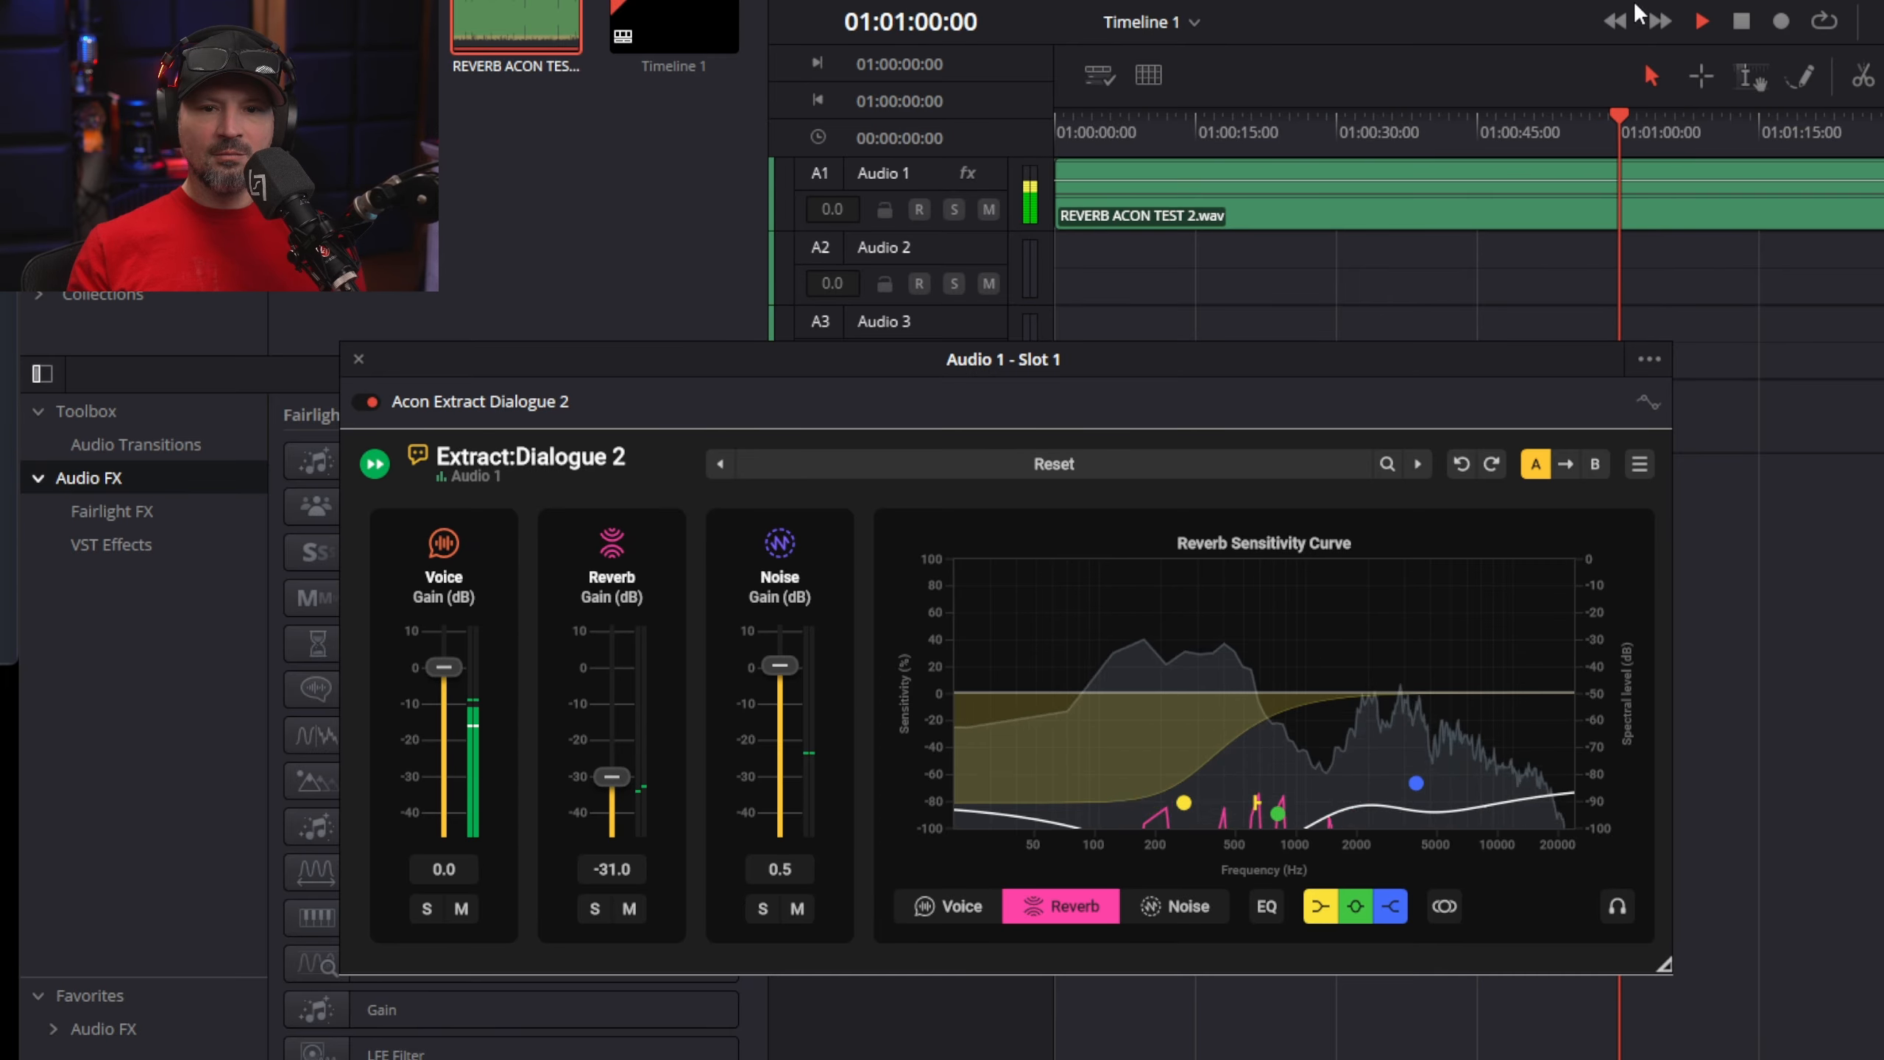
{"action": "left_click", "coordinate": [1741, 22]}
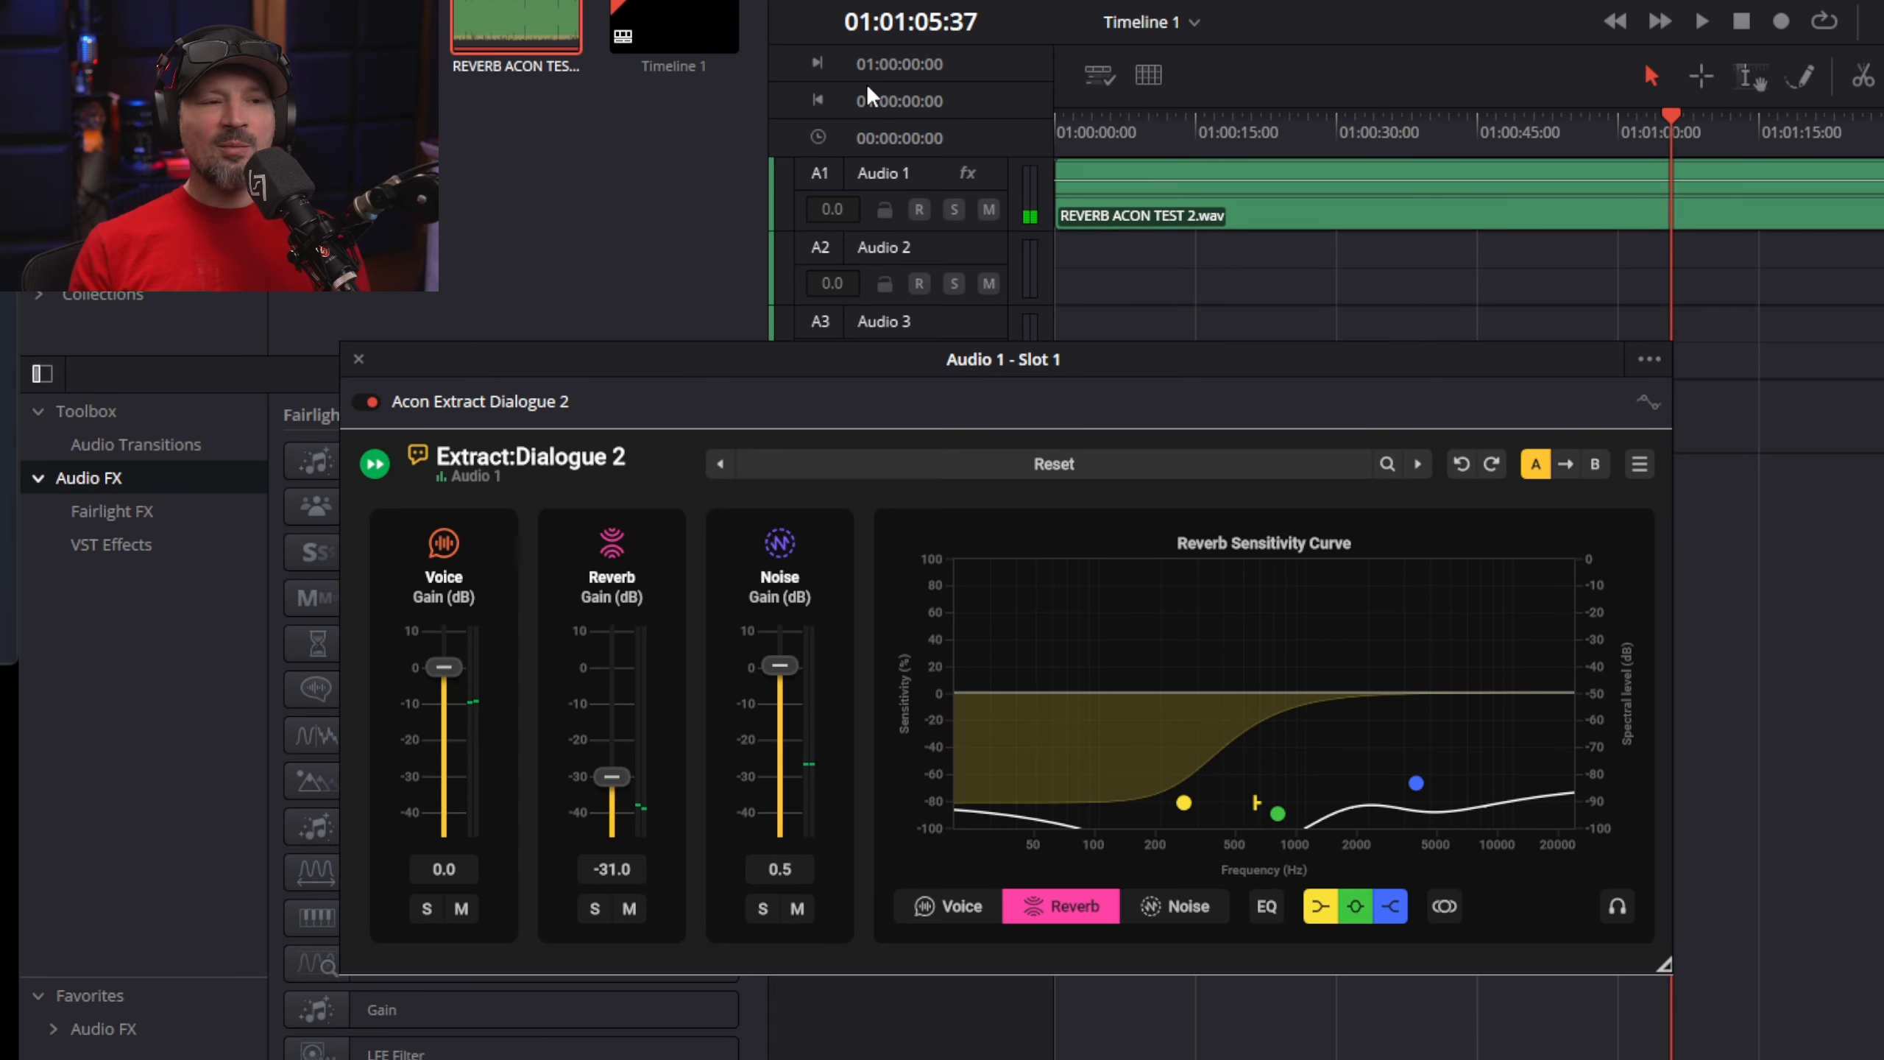
- Enable the low, mid and high bands for both the noise sensitivity curve and the noise equalizer
{"action": "key", "text": "super+Tab"}
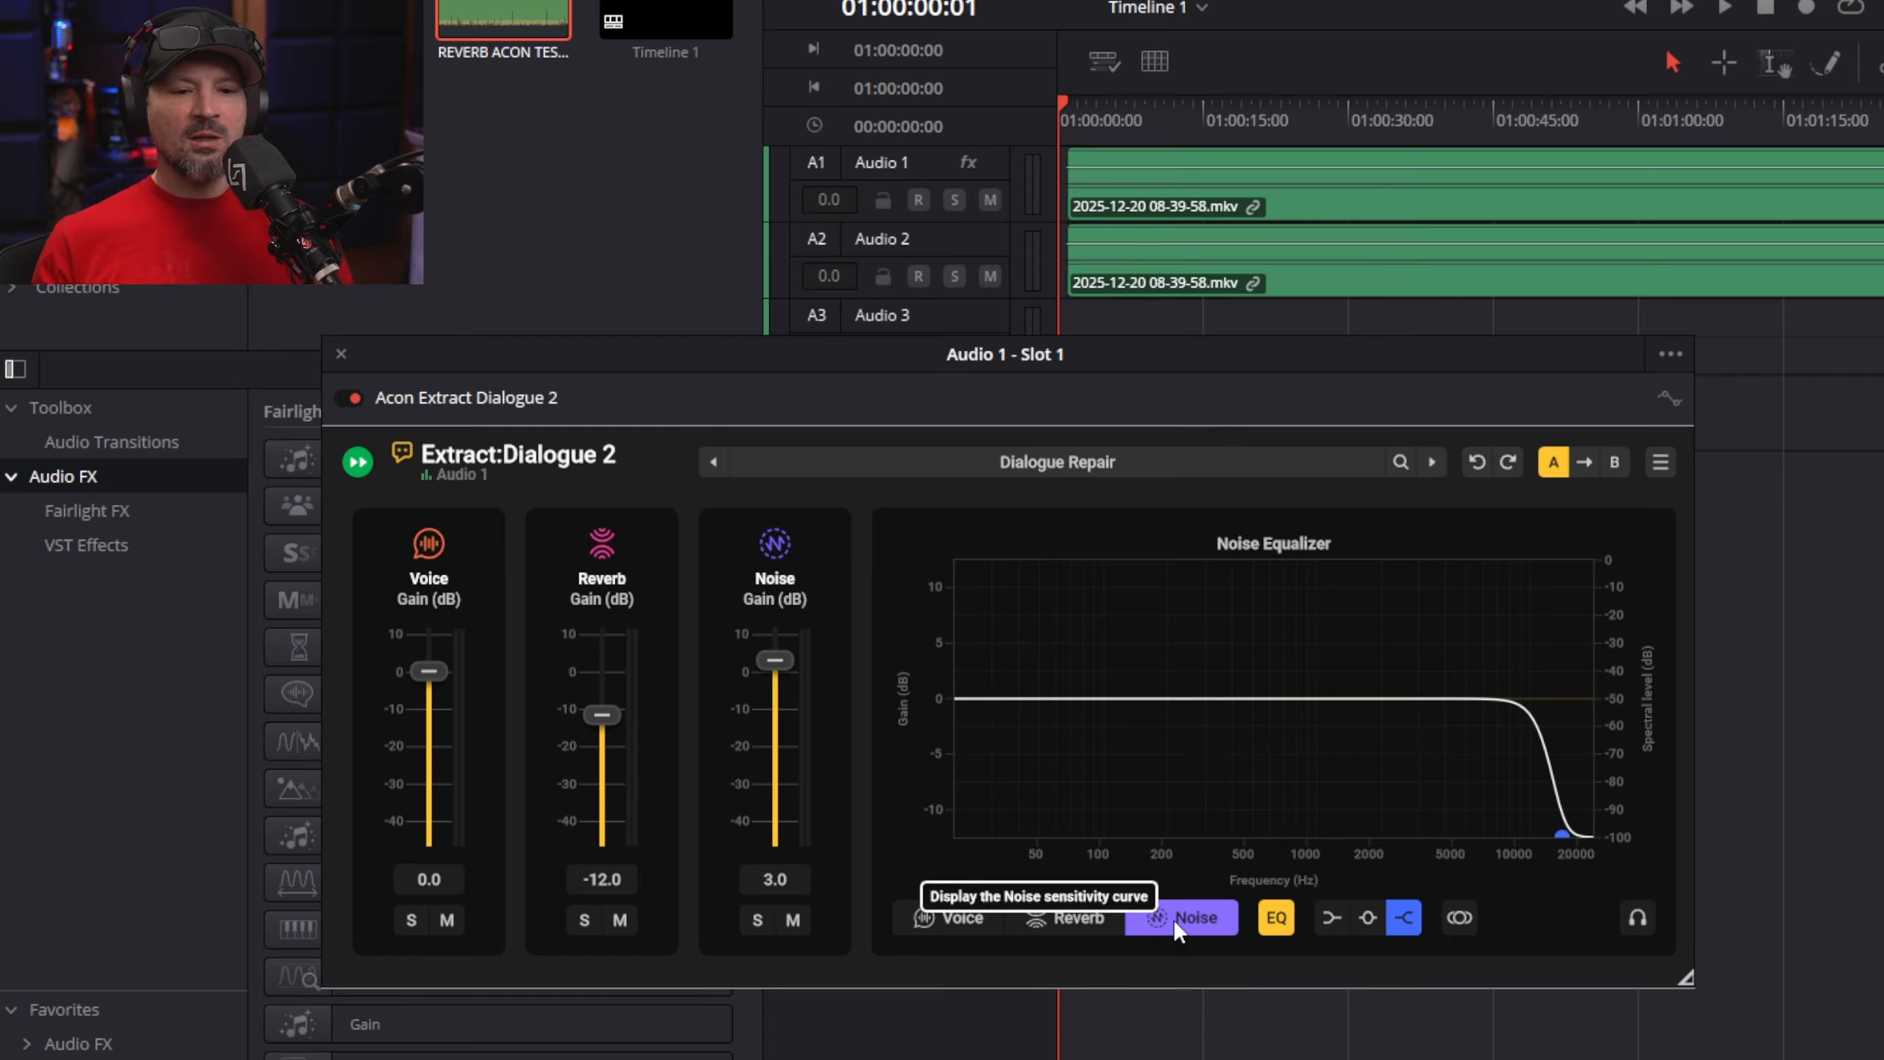
{"action": "left_click", "coordinate": [1278, 926]}
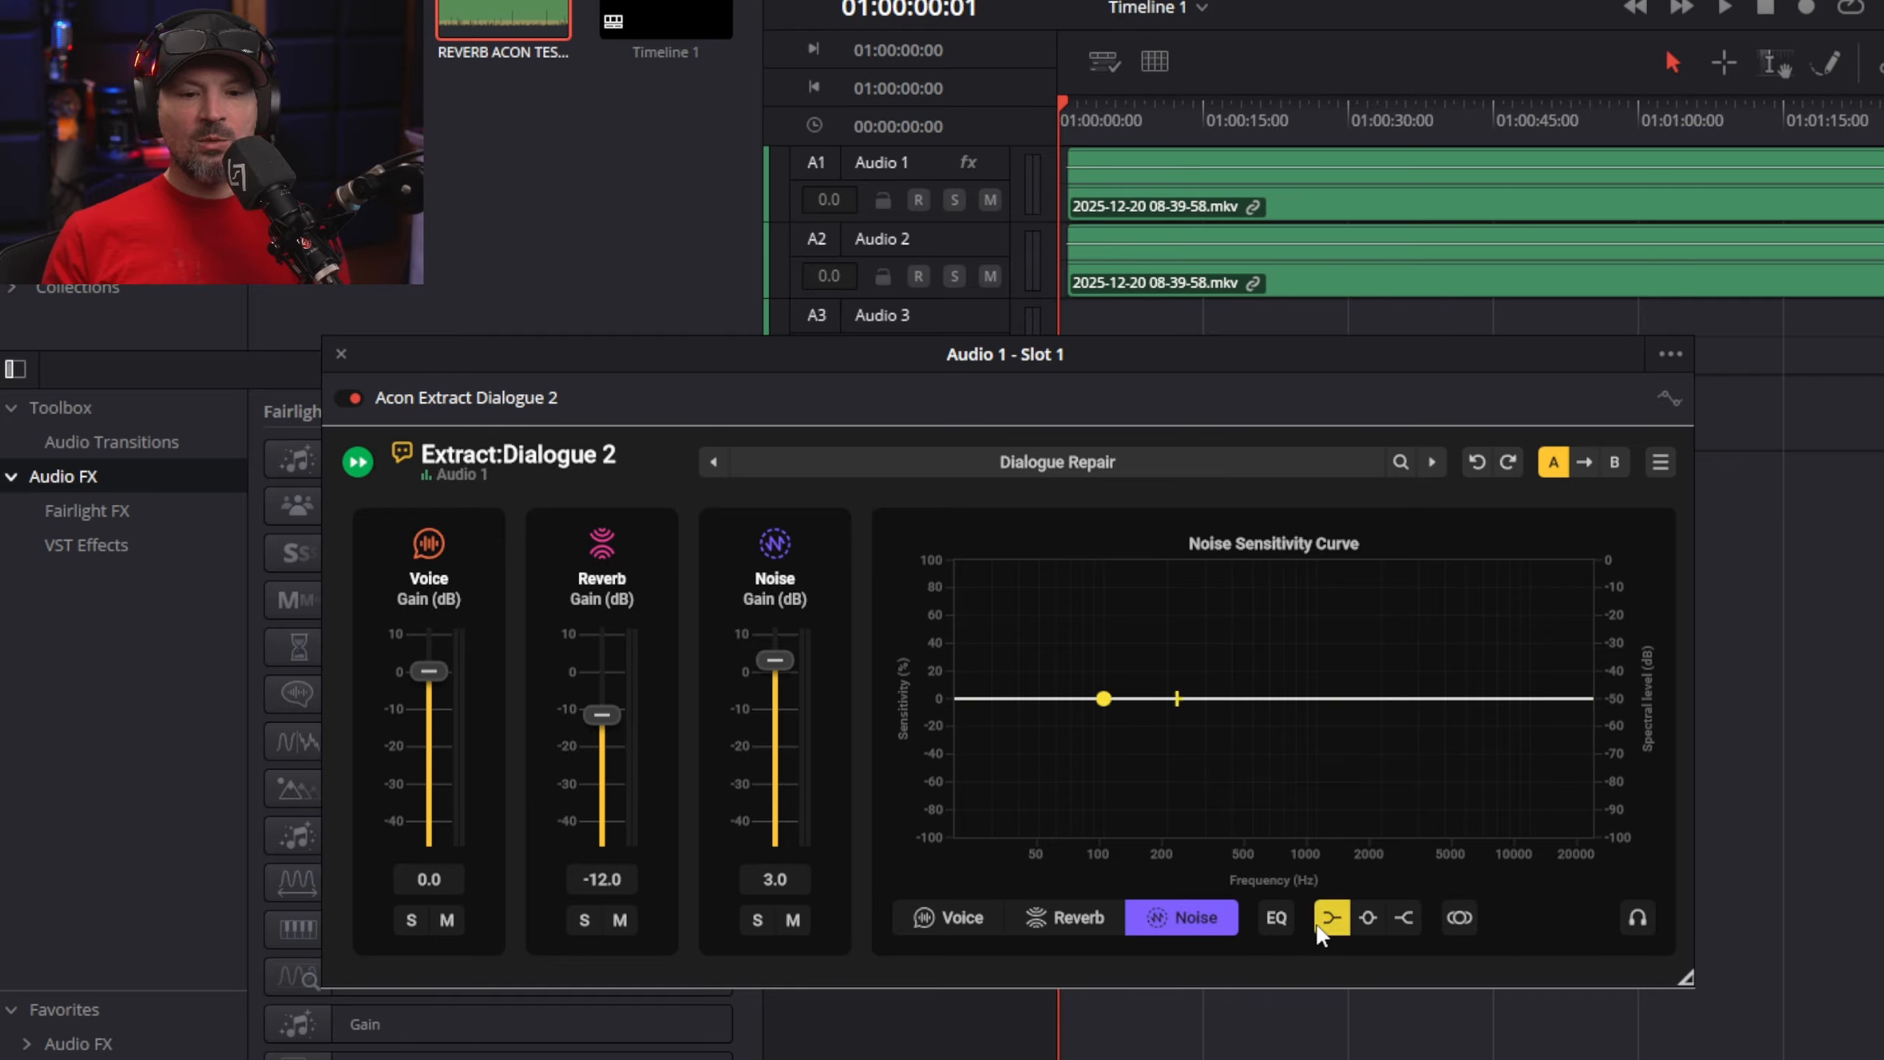
{"action": "left_click", "coordinate": [1277, 918]}
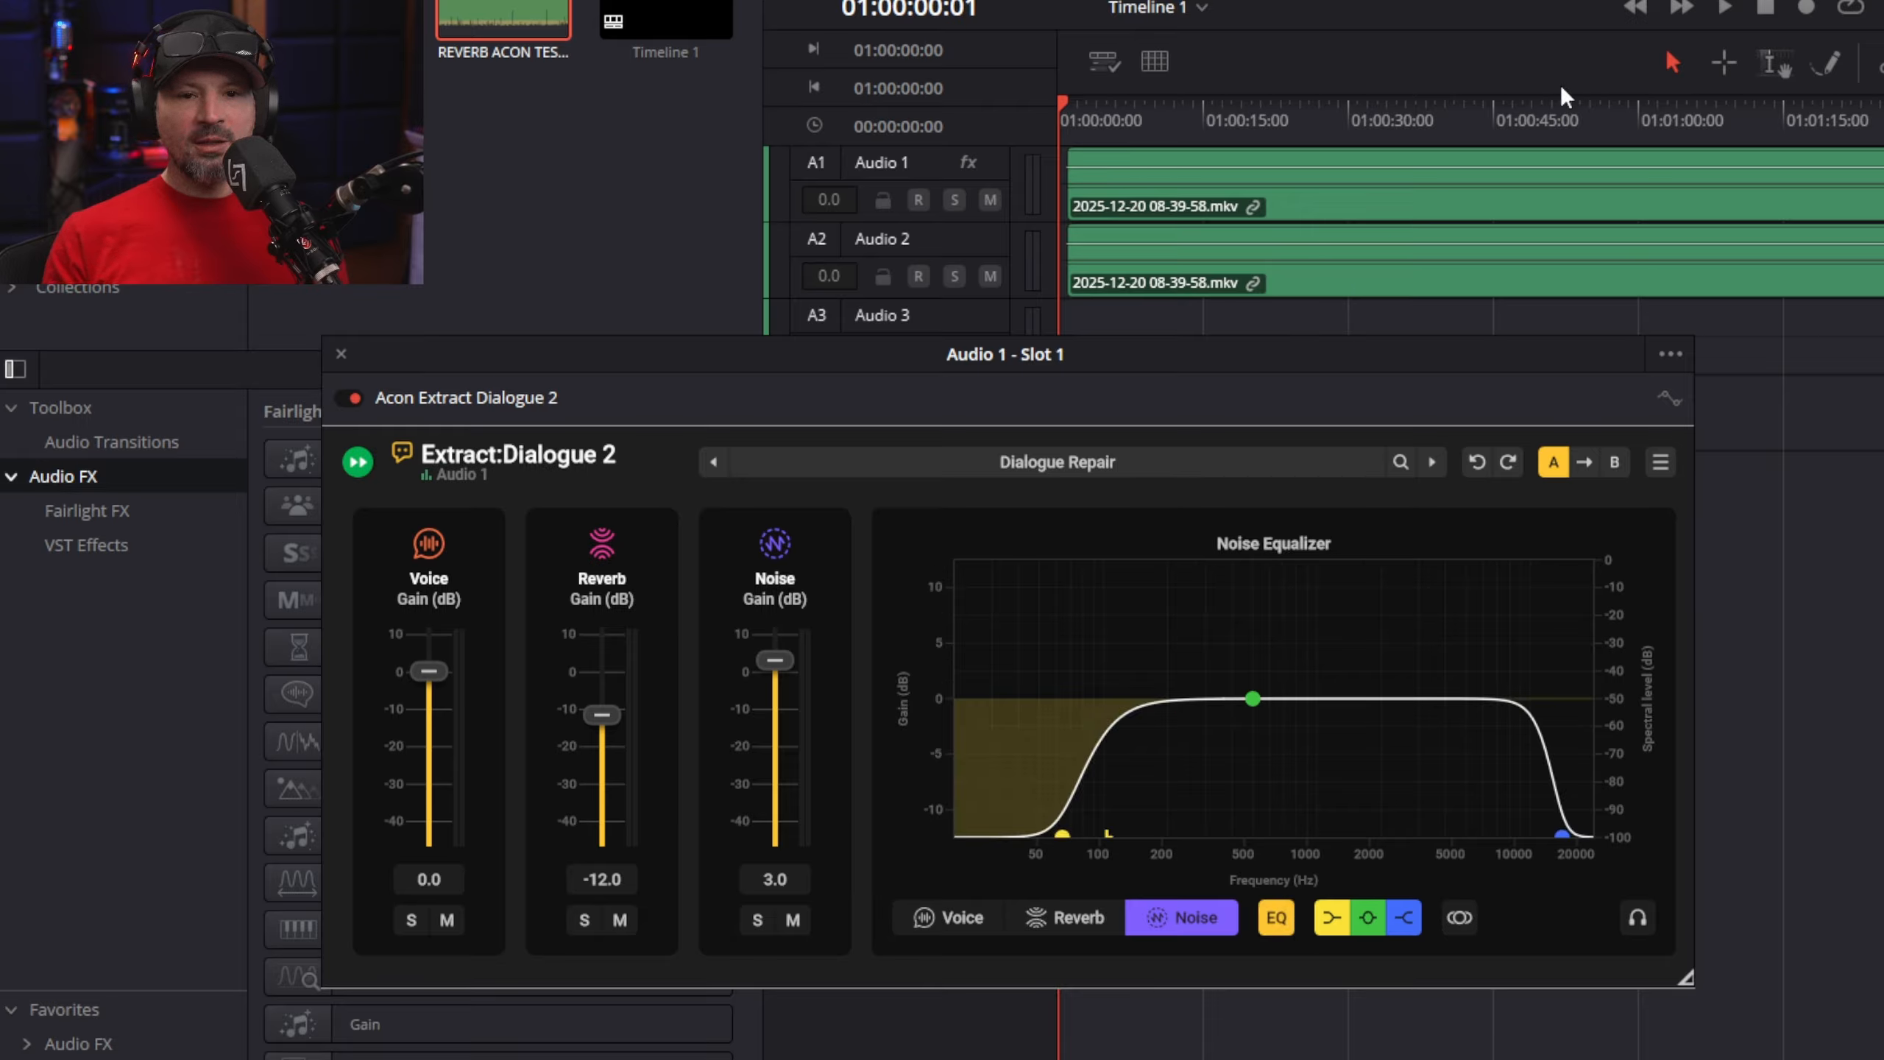
- Play the noisy recording and lower the noise gain to -45.9 dB
{"action": "left_click_drag", "start_coordinate": [771, 672], "coordinate": [771, 668]}
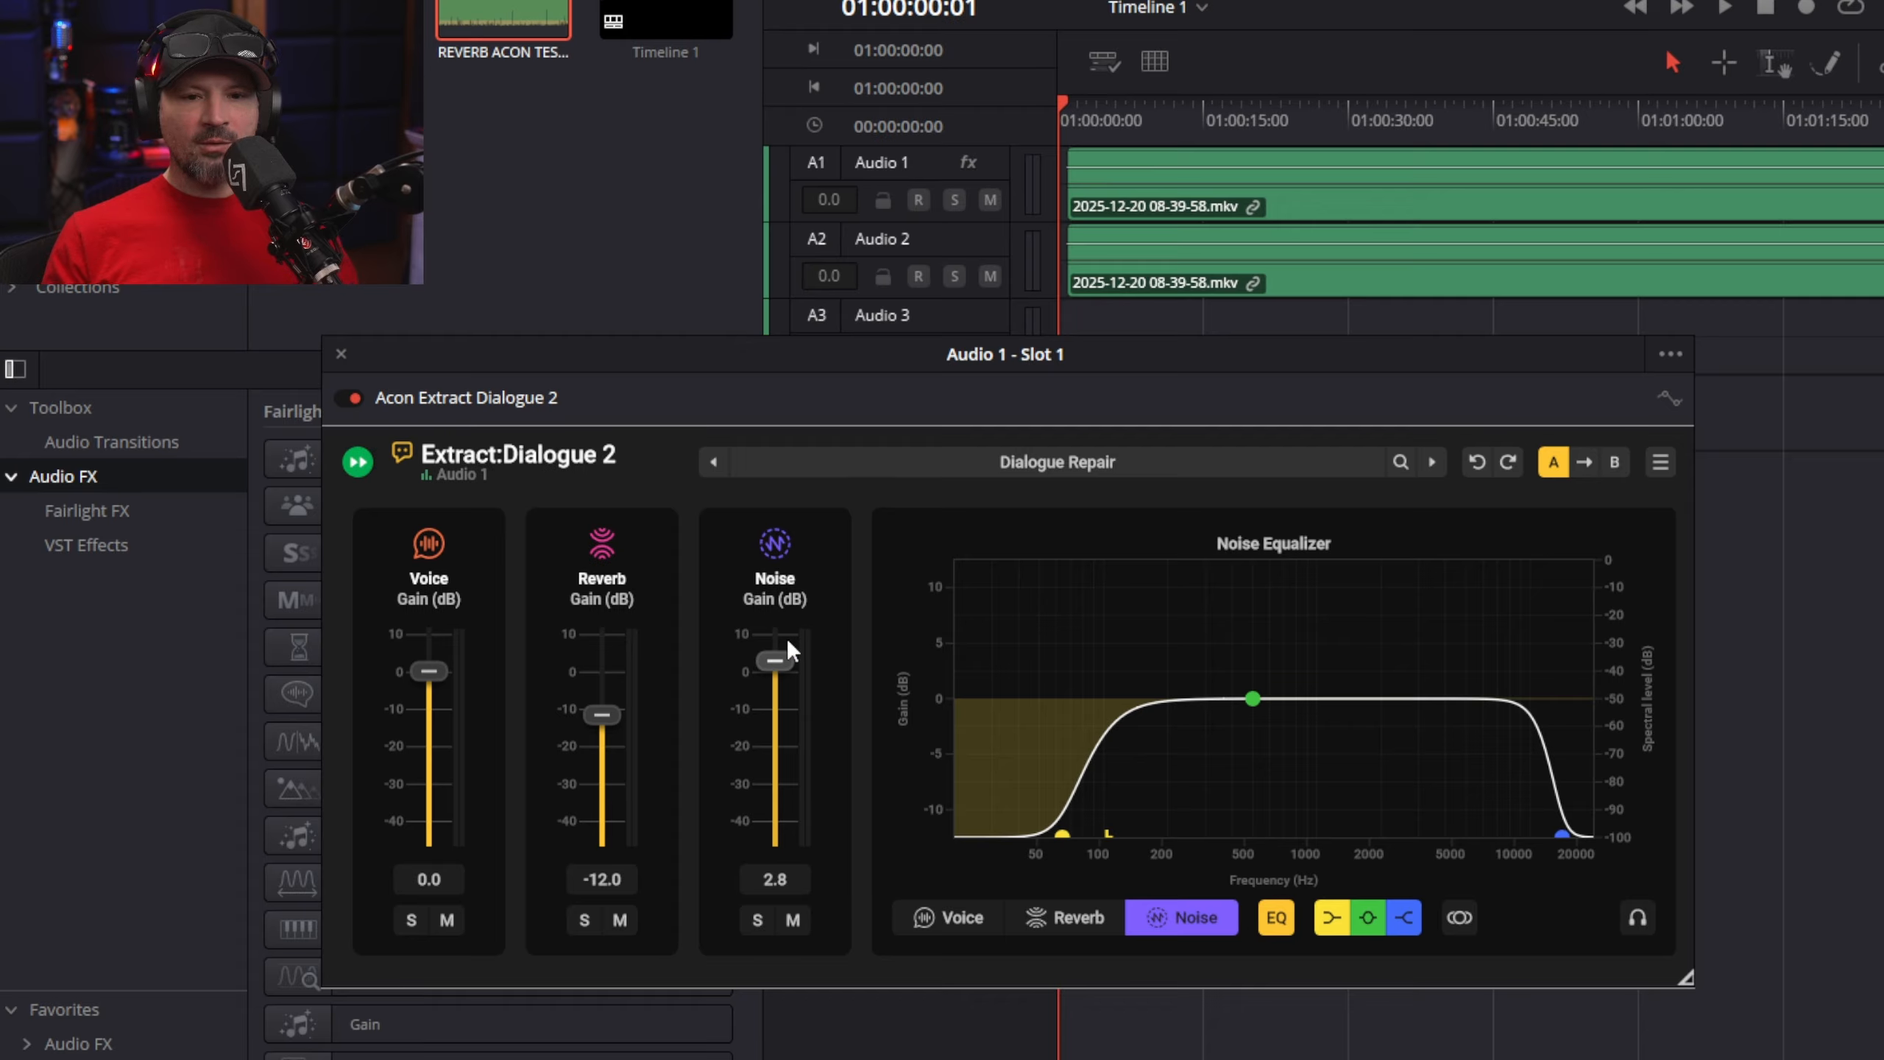
{"action": "left_click", "coordinate": [1722, 11]}
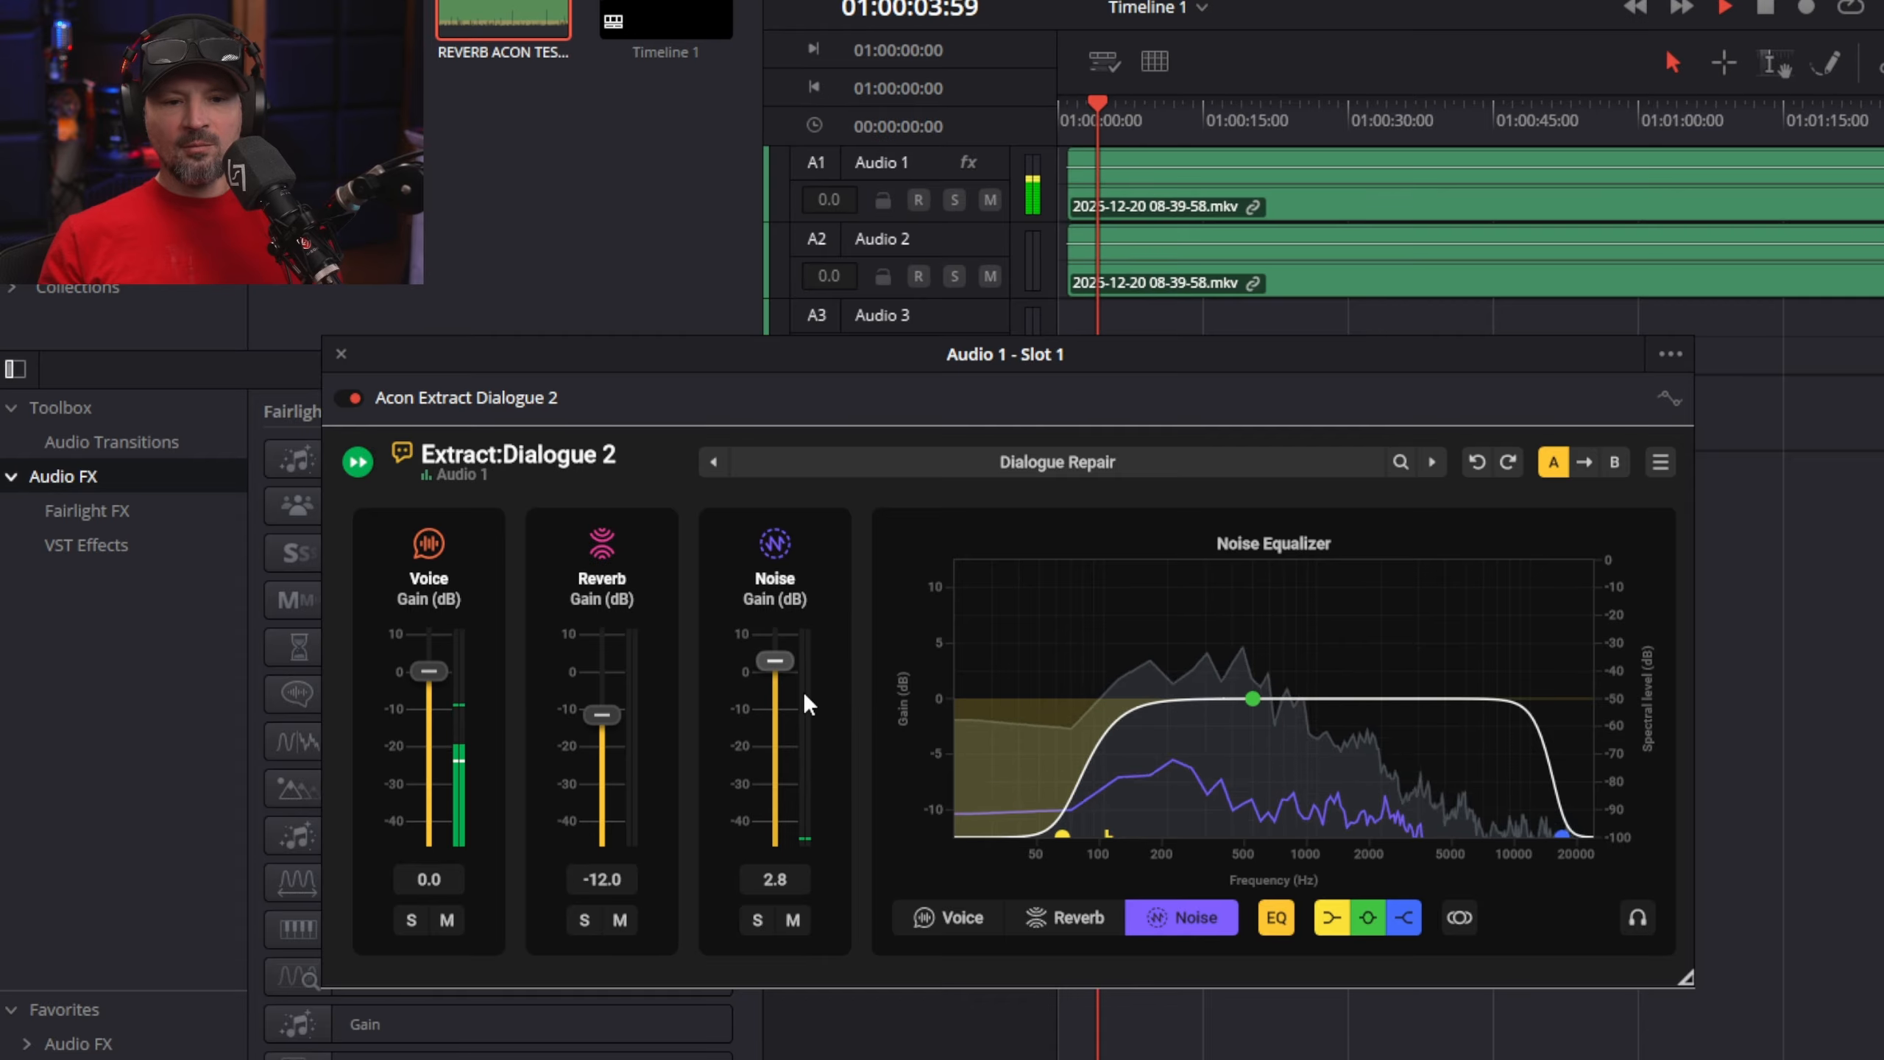
{"action": "left_click_drag", "start_coordinate": [778, 668], "coordinate": [775, 838]}
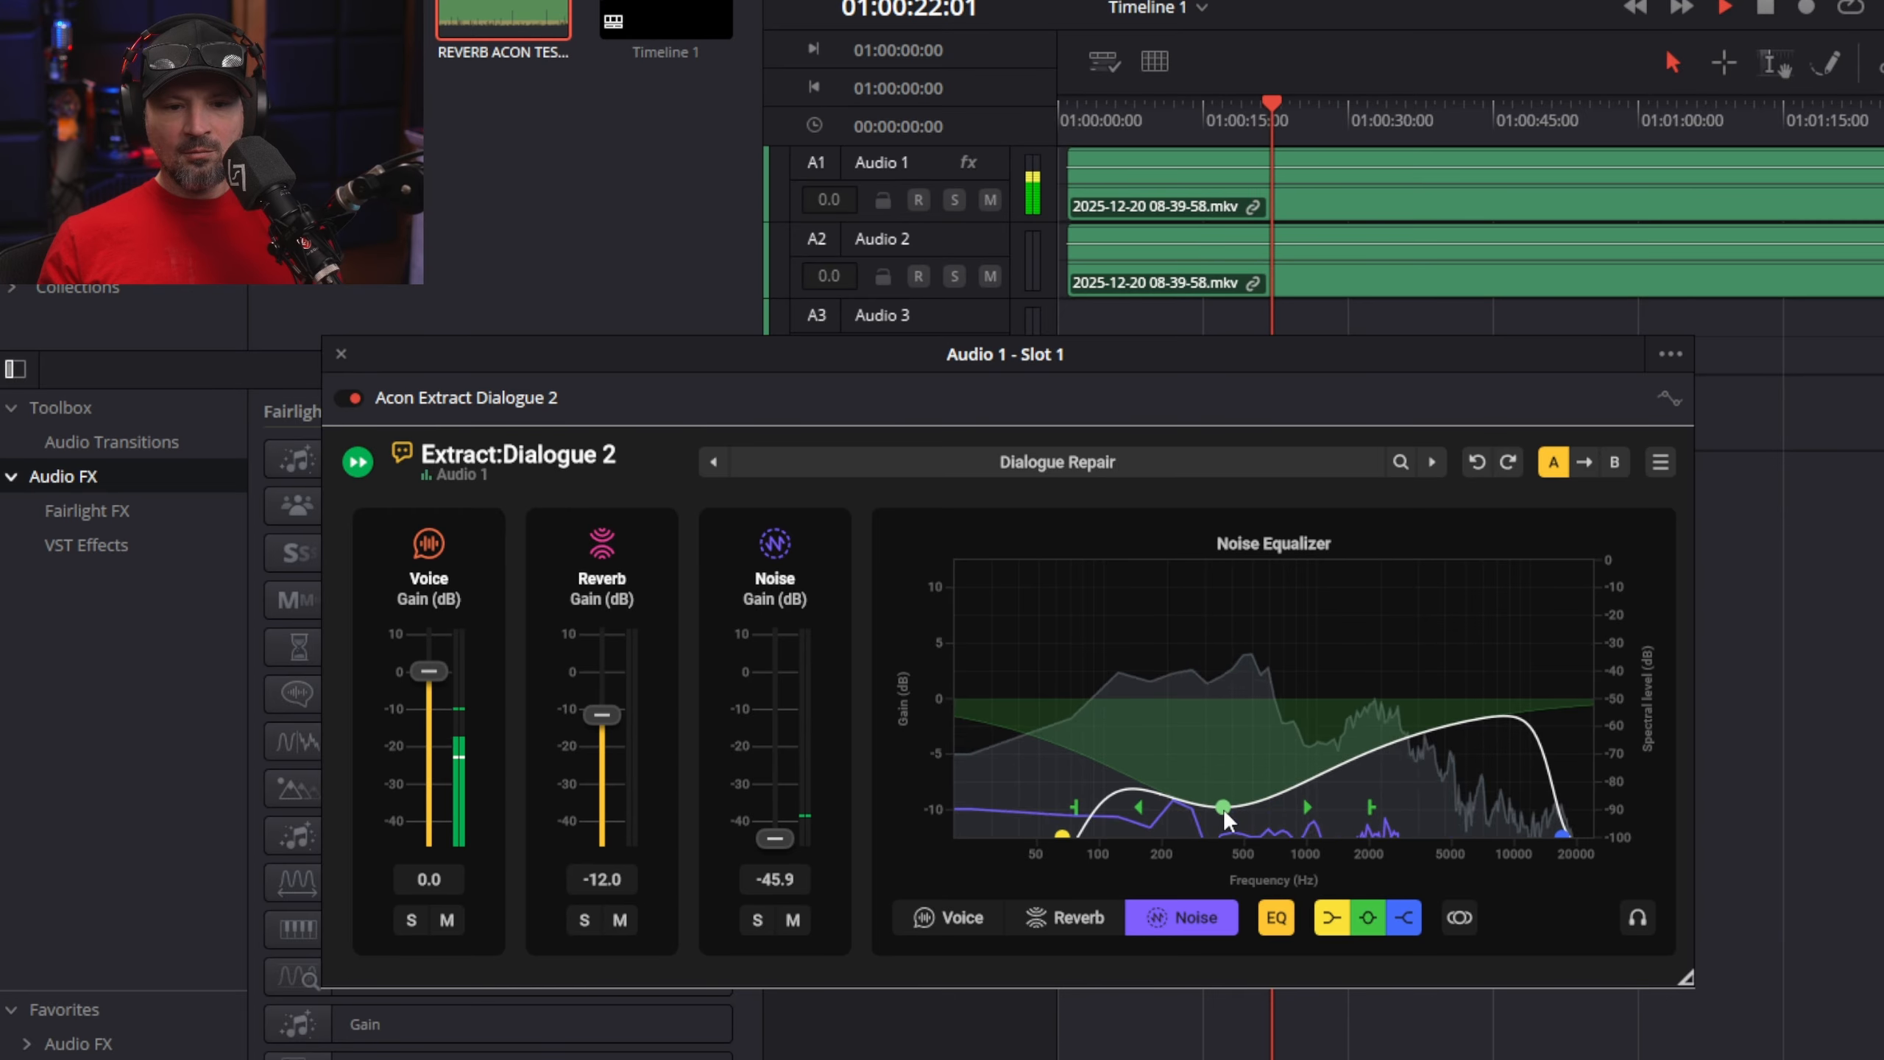
- Shape the noise equalizer to about -10 dB near 400 Hz, with the high band near 1.8 kHz and low band near 230 Hz fully cut
{"action": "left_click", "coordinate": [1368, 917]}
{"action": "left_click", "coordinate": [1368, 916]}
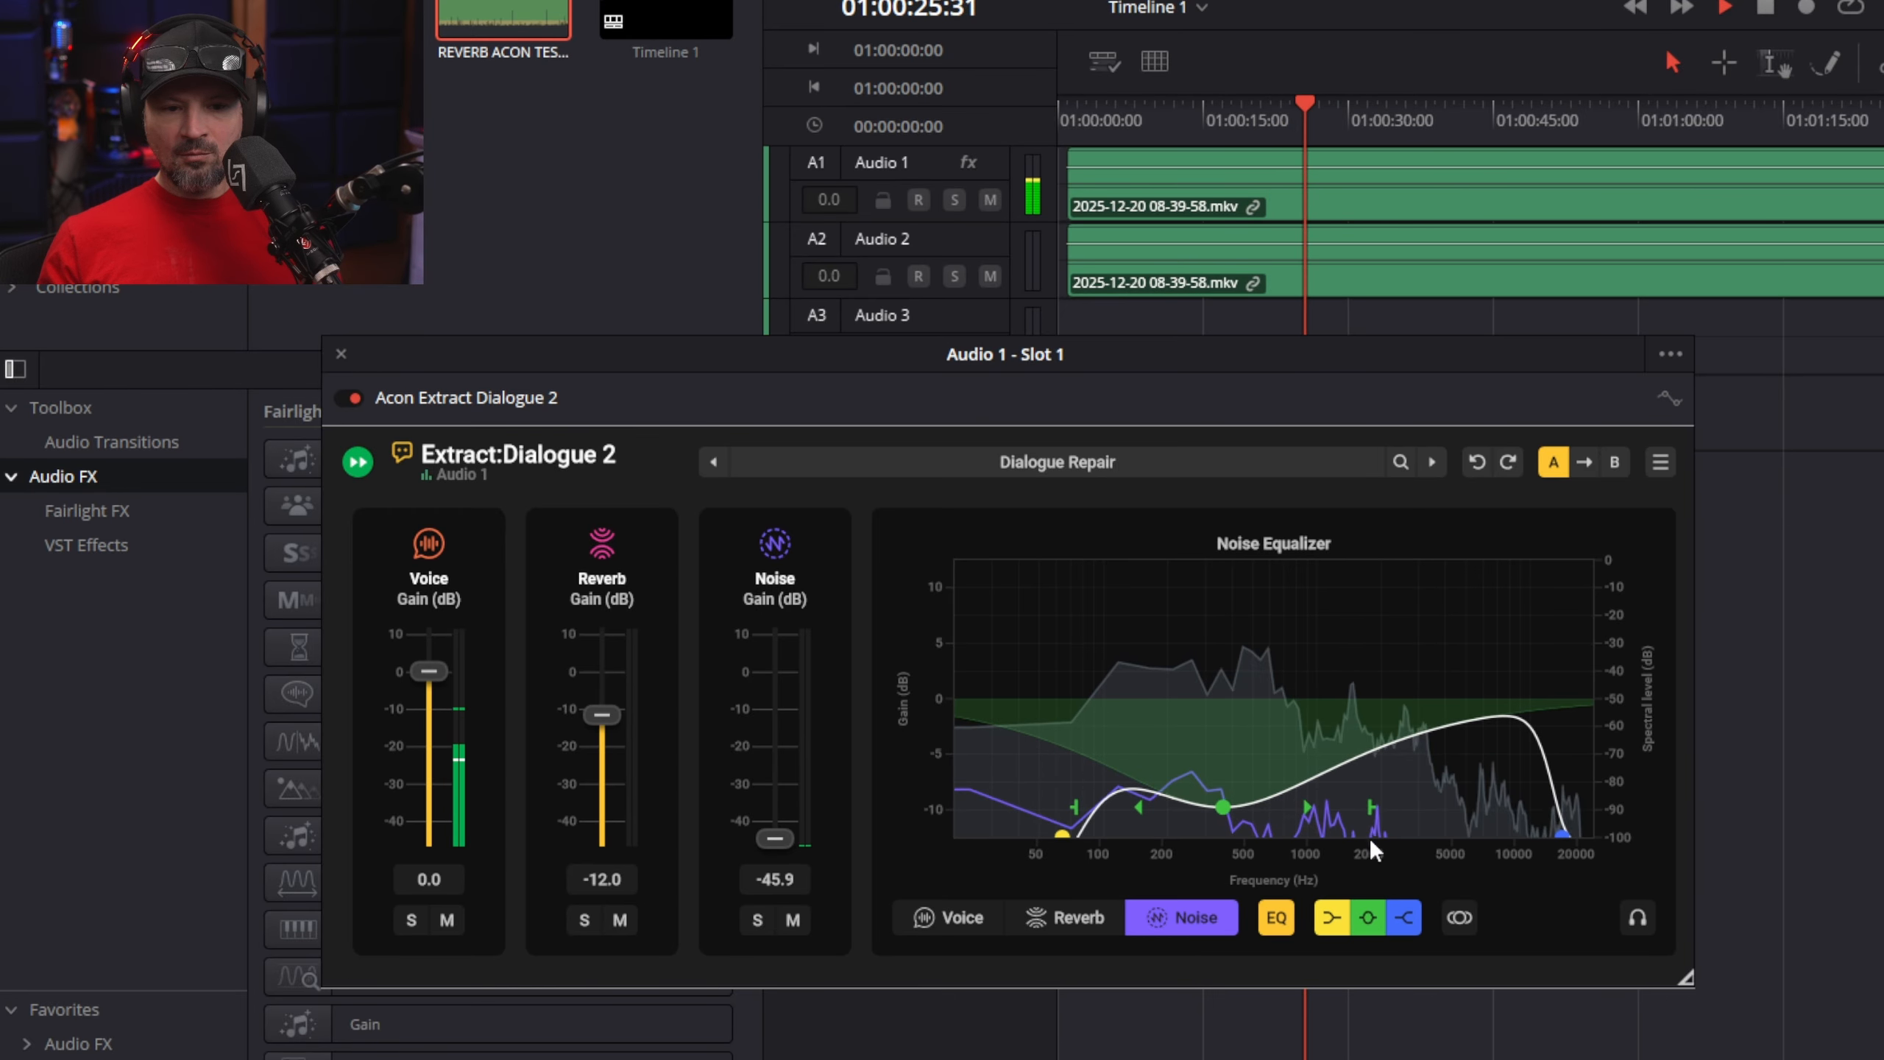
{"action": "left_click", "coordinate": [1403, 922]}
{"action": "left_click", "coordinate": [1403, 922]}
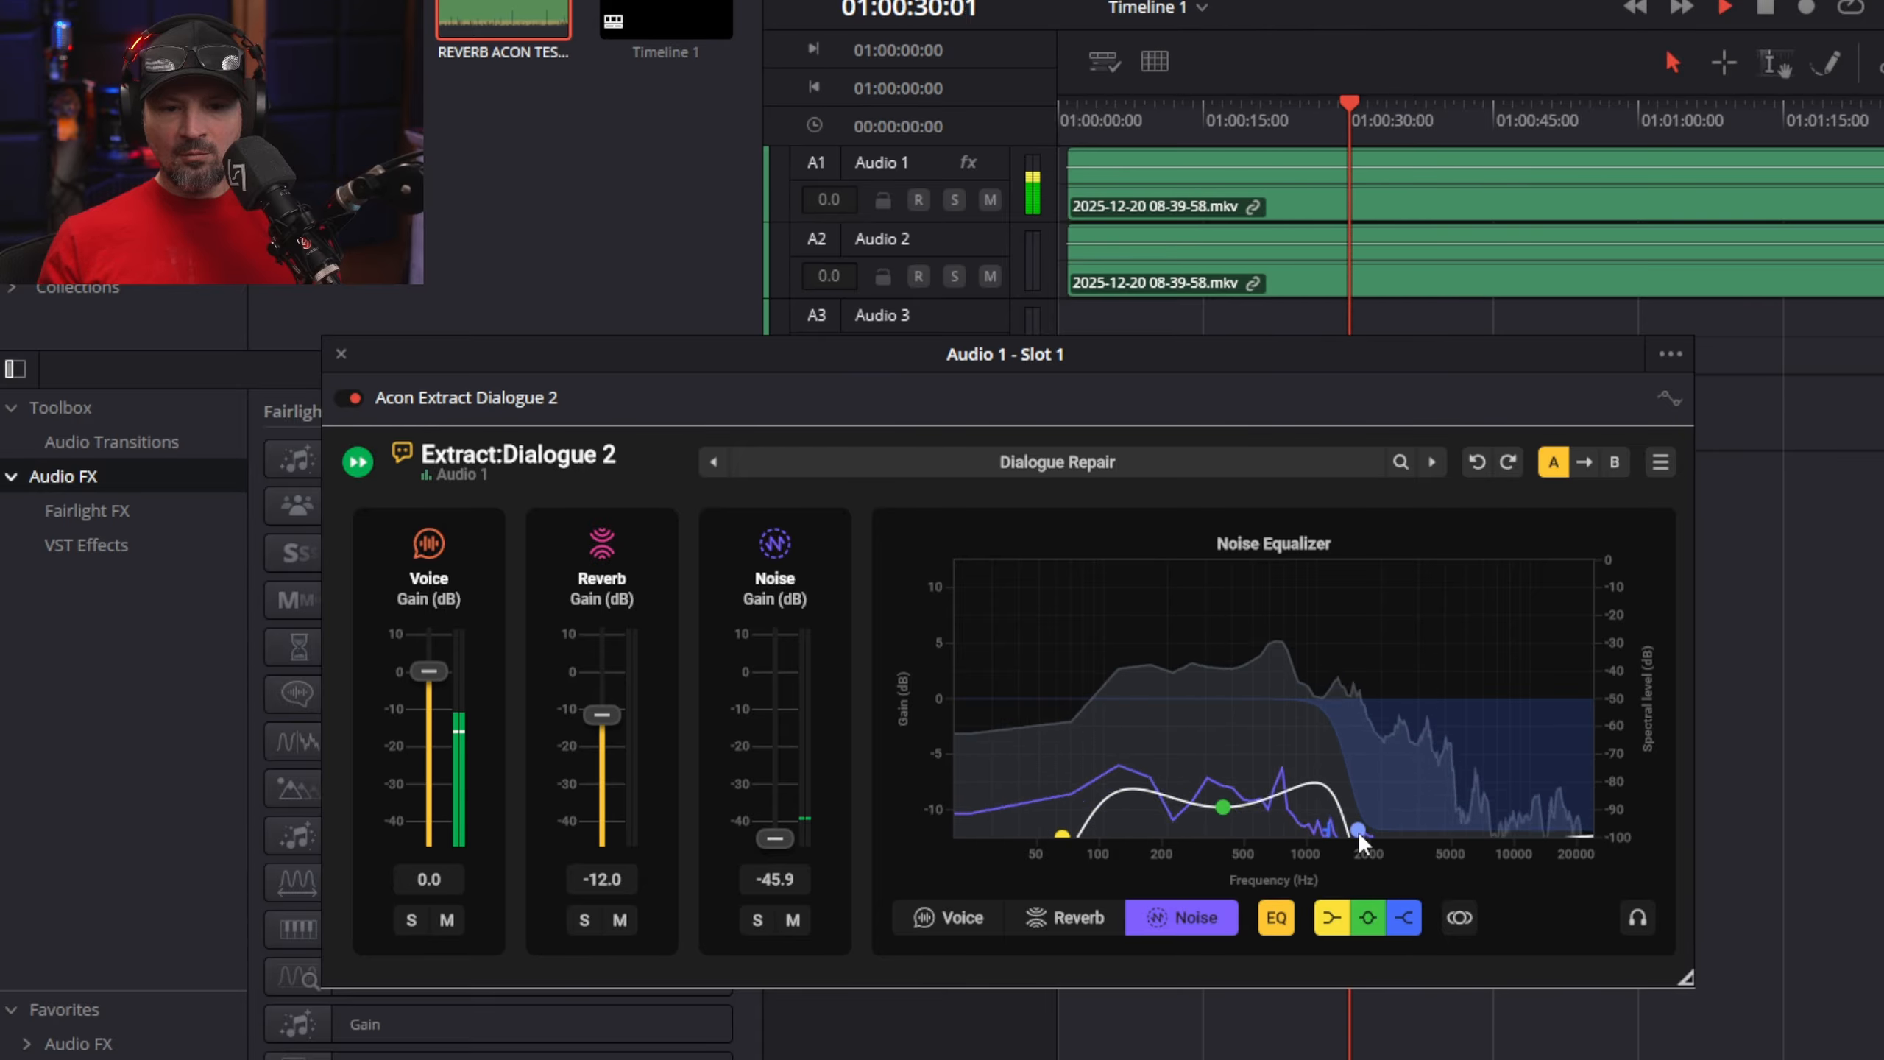
{"action": "left_click_drag", "start_coordinate": [1062, 833], "coordinate": [1175, 865]}
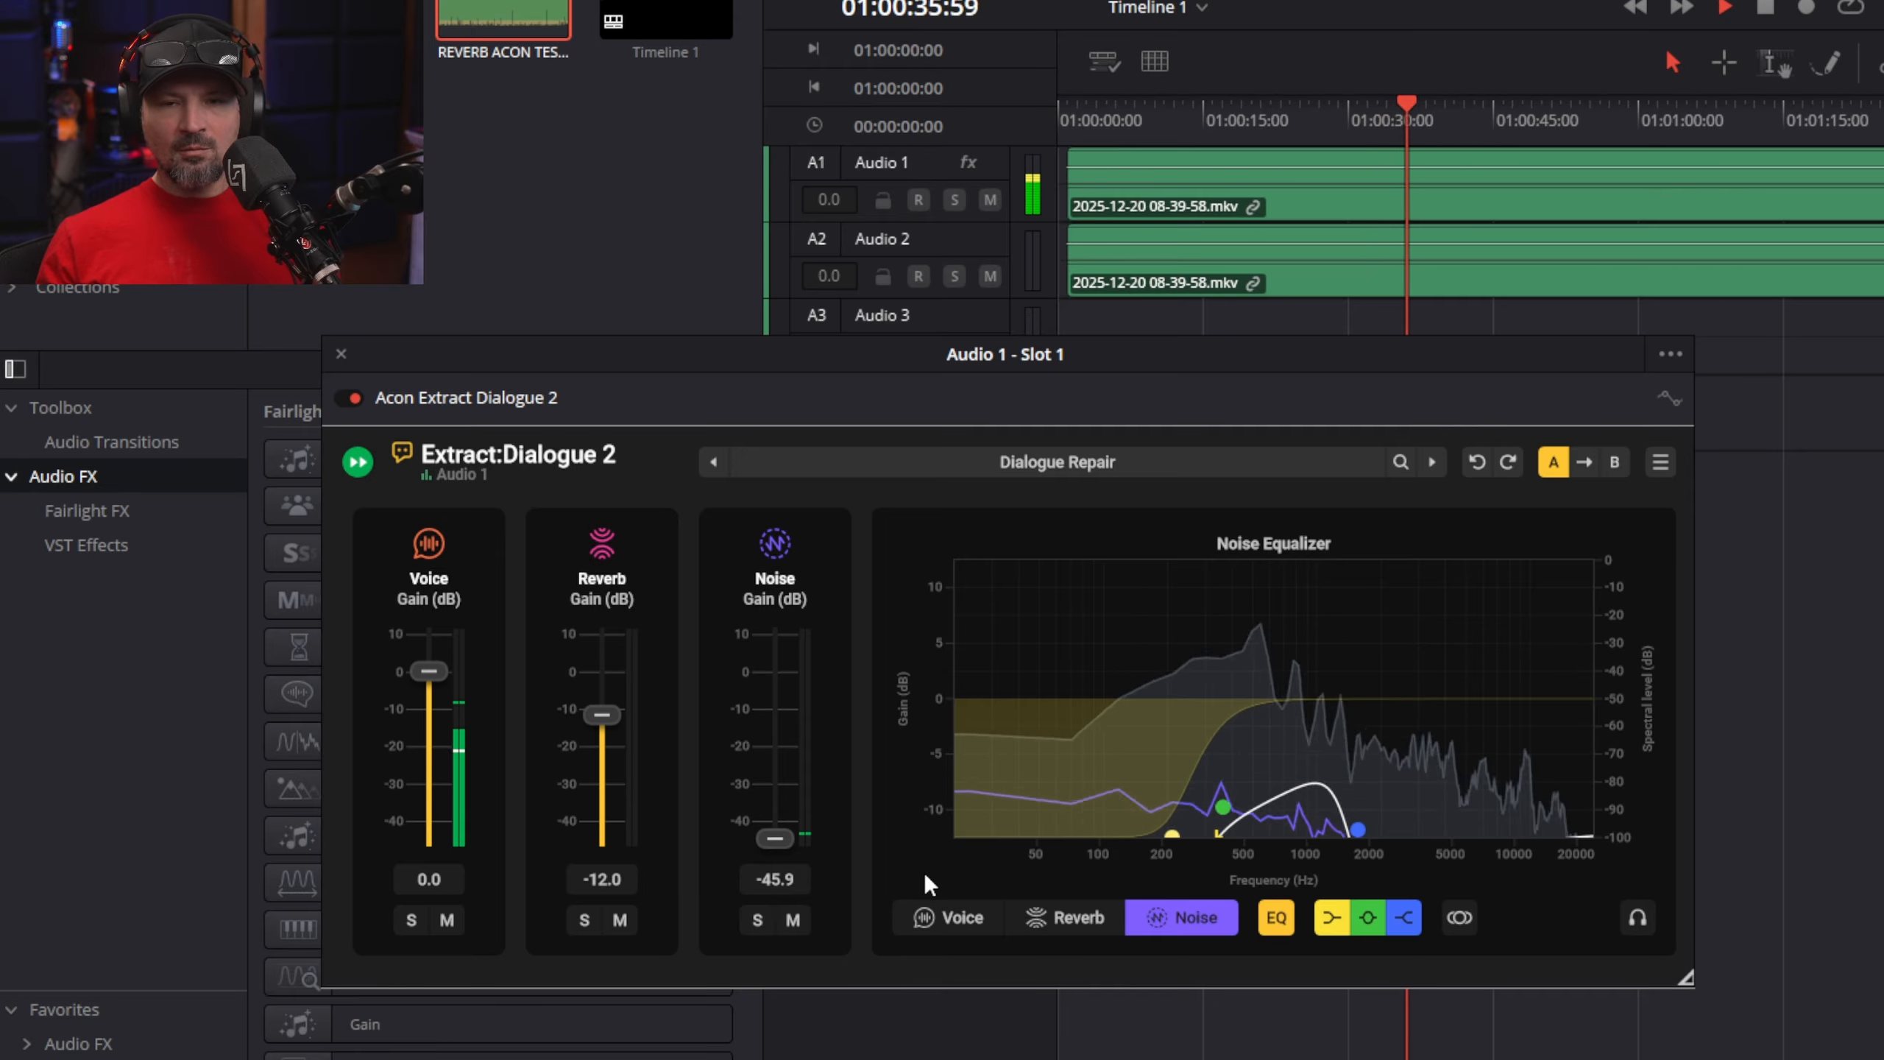
- Lower the noise sensitivity curve to about -72% near 200 Hz, -79% near 570 Hz and -64% near 2.3 kHz
{"action": "left_click", "coordinate": [1276, 917]}
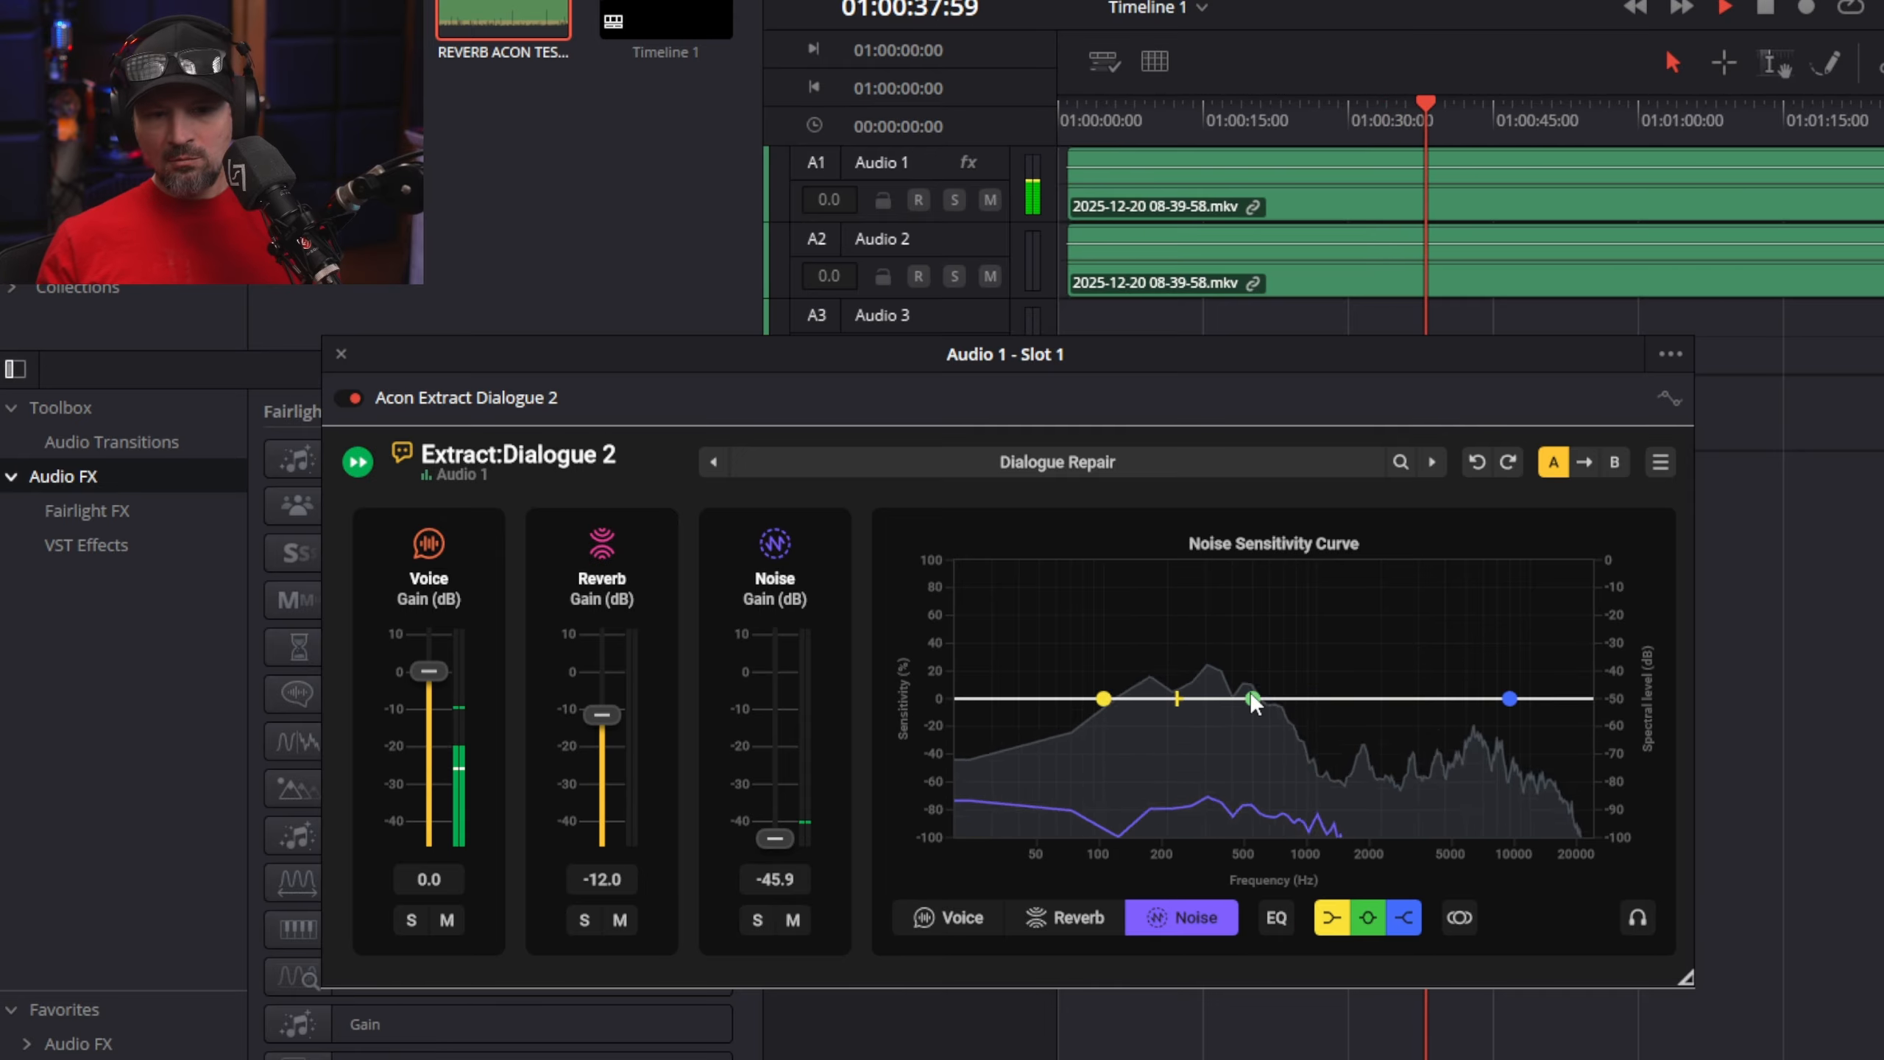
{"action": "left_click_drag", "start_coordinate": [1252, 700], "coordinate": [1257, 819]}
{"action": "left_click_drag", "start_coordinate": [1498, 702], "coordinate": [1382, 787]}
{"action": "left_click_drag", "start_coordinate": [1104, 700], "coordinate": [1158, 800]}
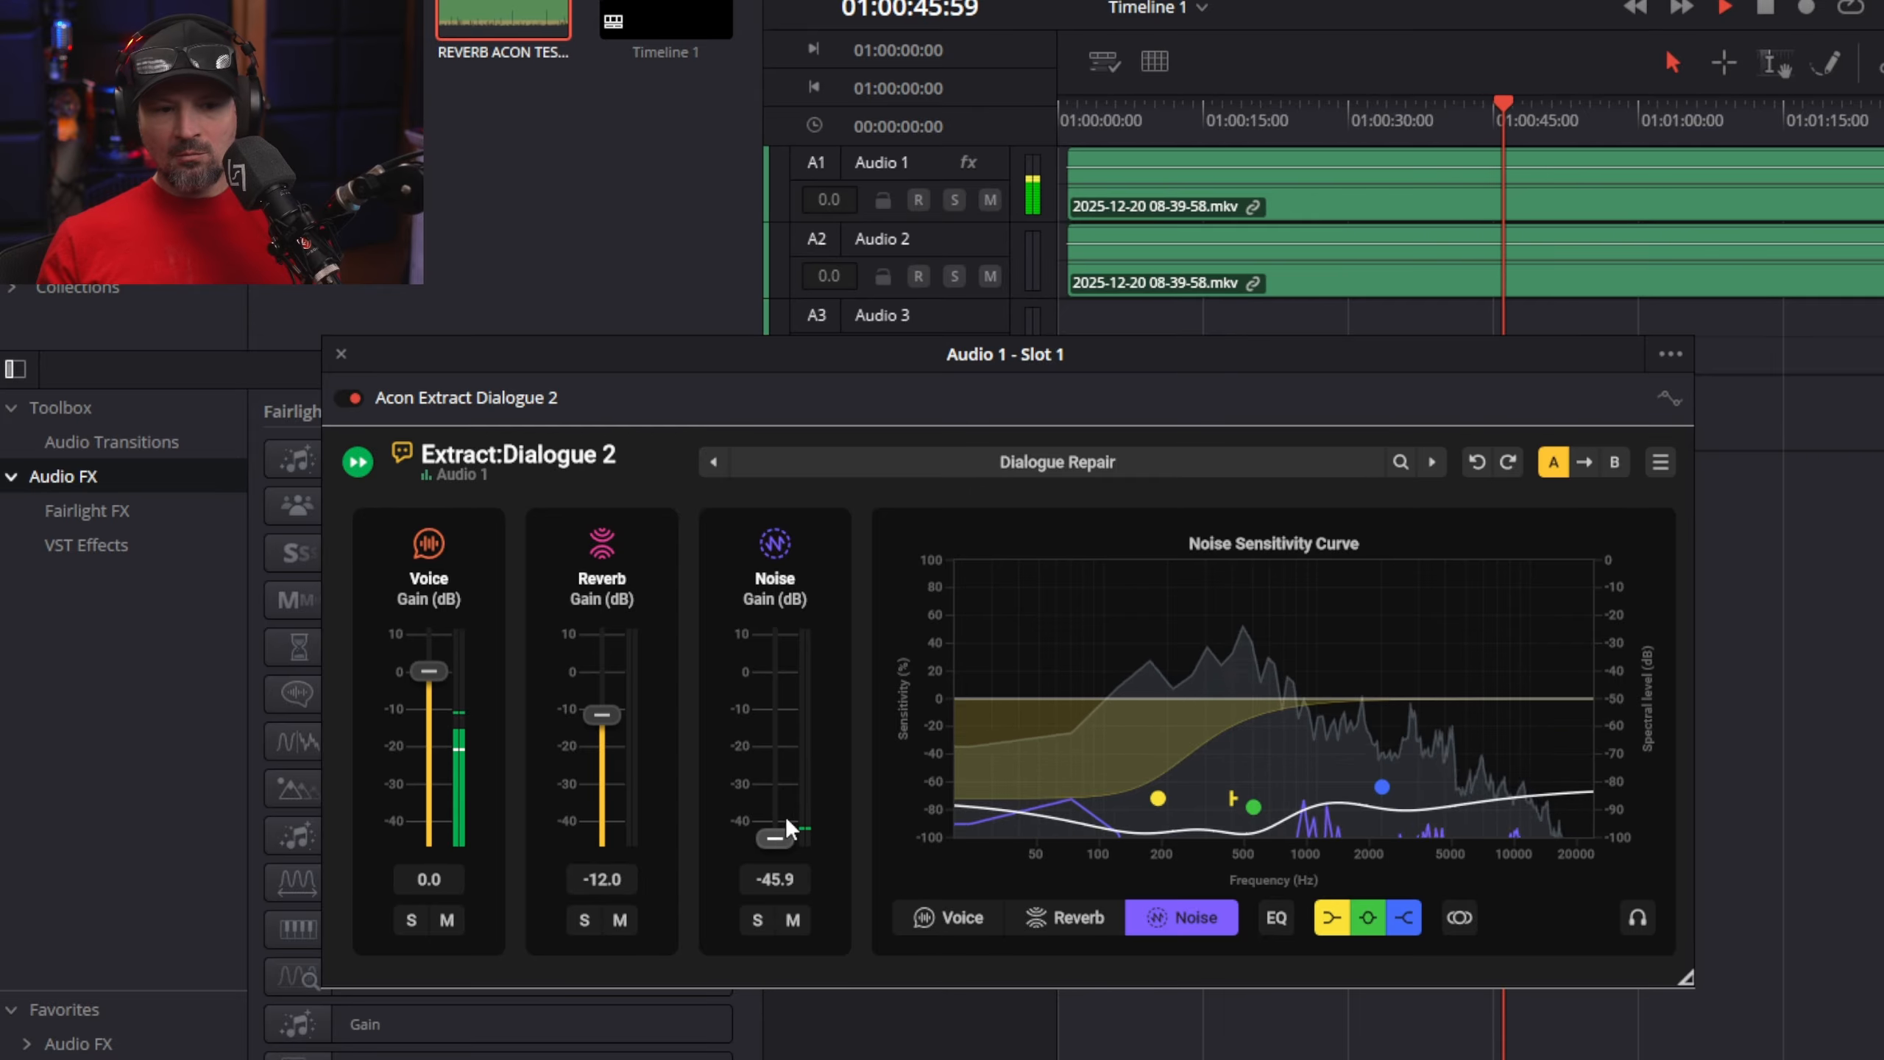
- Audition the noise gain at -48.0 and -43.7 dB with the noise equalizer shown, settle on 0.2 dB, and stop playback
{"action": "mouse_move", "coordinate": [774, 837]}
{"action": "left_mouse_down"}
{"action": "mouse_move", "coordinate": [774, 645]}
{"action": "mouse_move", "coordinate": [774, 846]}
{"action": "left_mouse_up"}
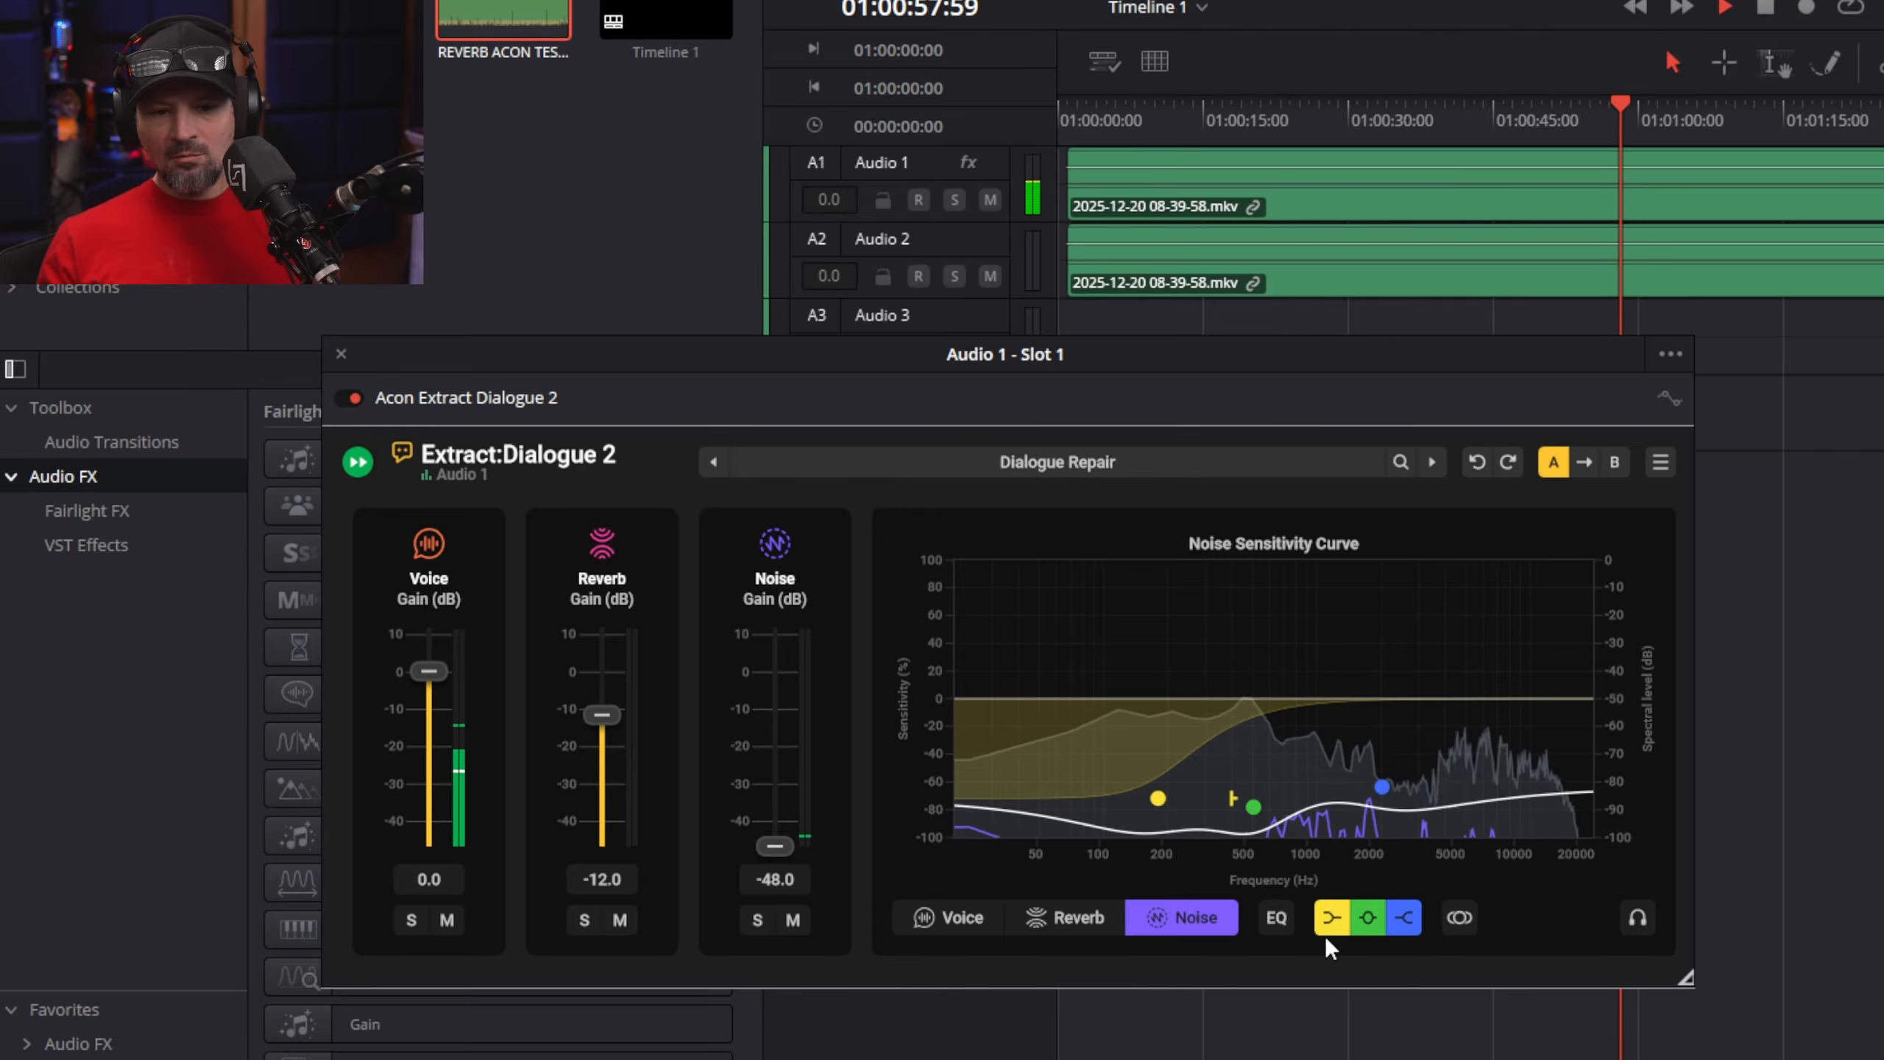
{"action": "left_click", "coordinate": [1279, 918]}
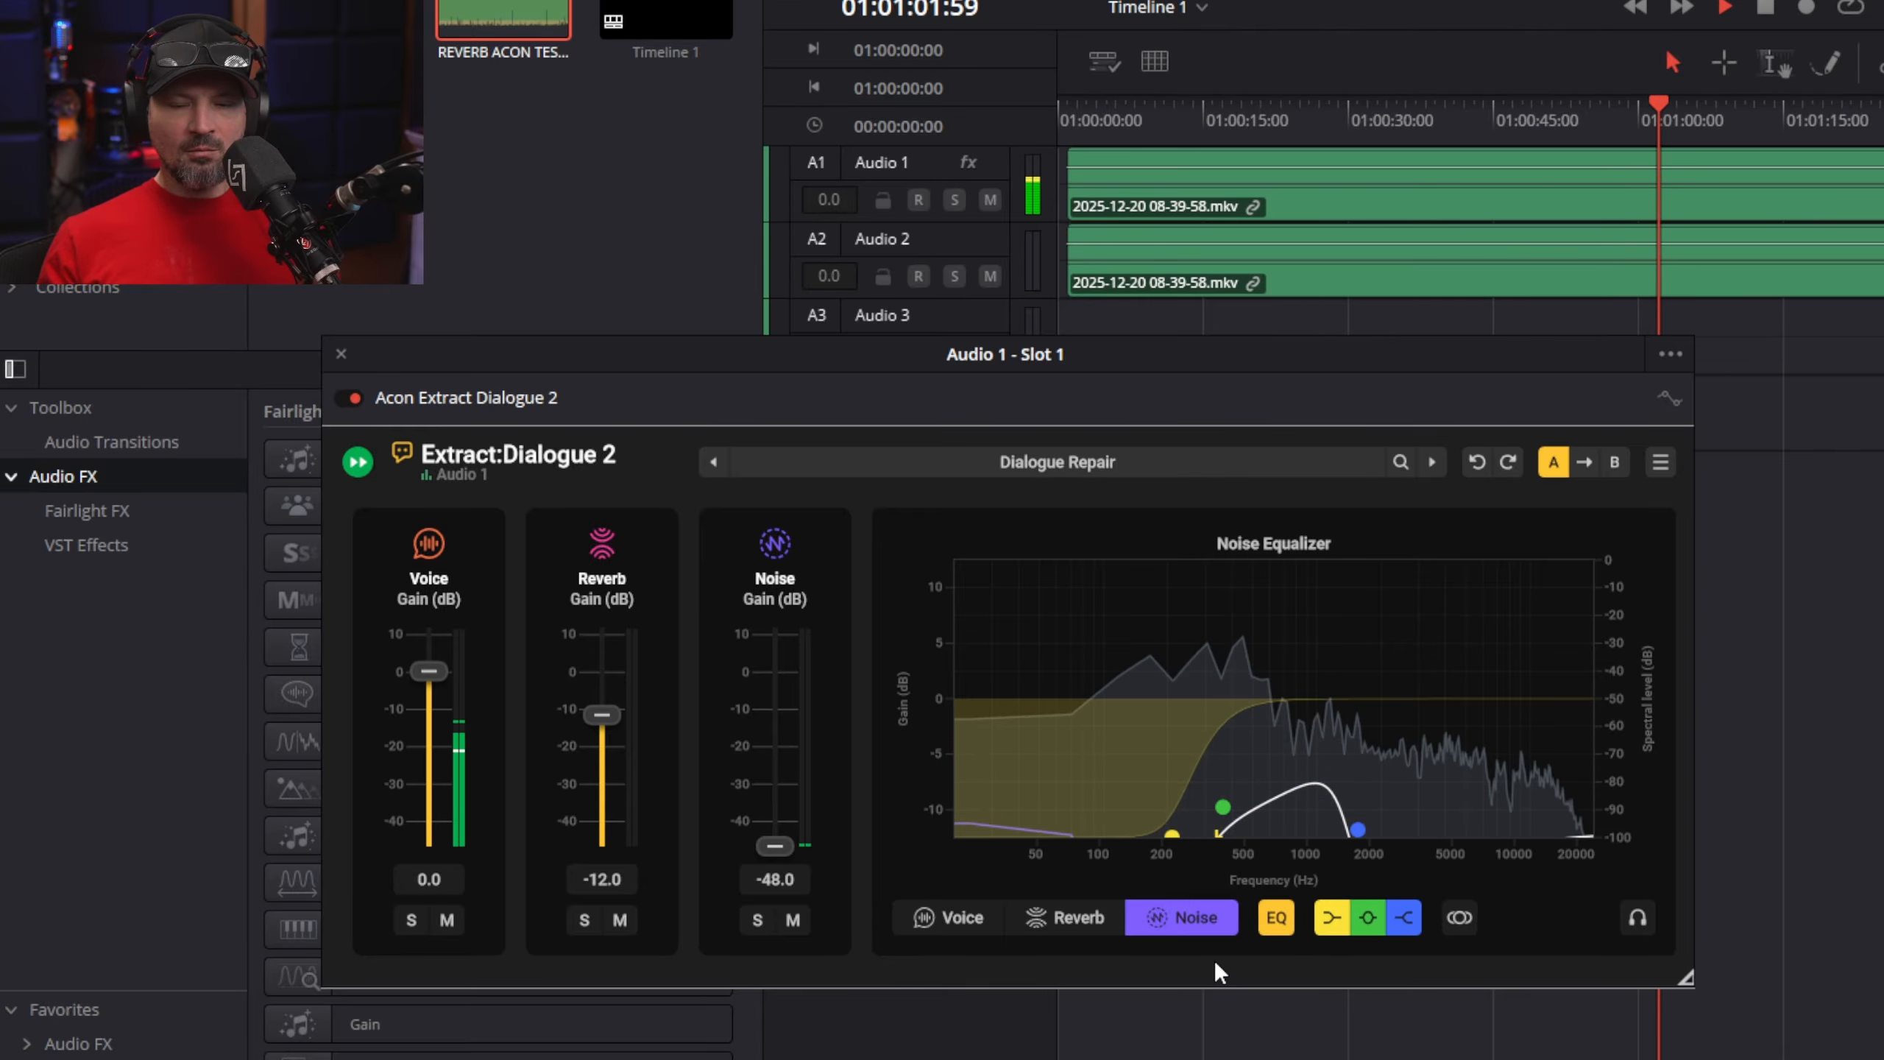
{"action": "left_click_drag", "start_coordinate": [801, 860], "coordinate": [801, 958]}
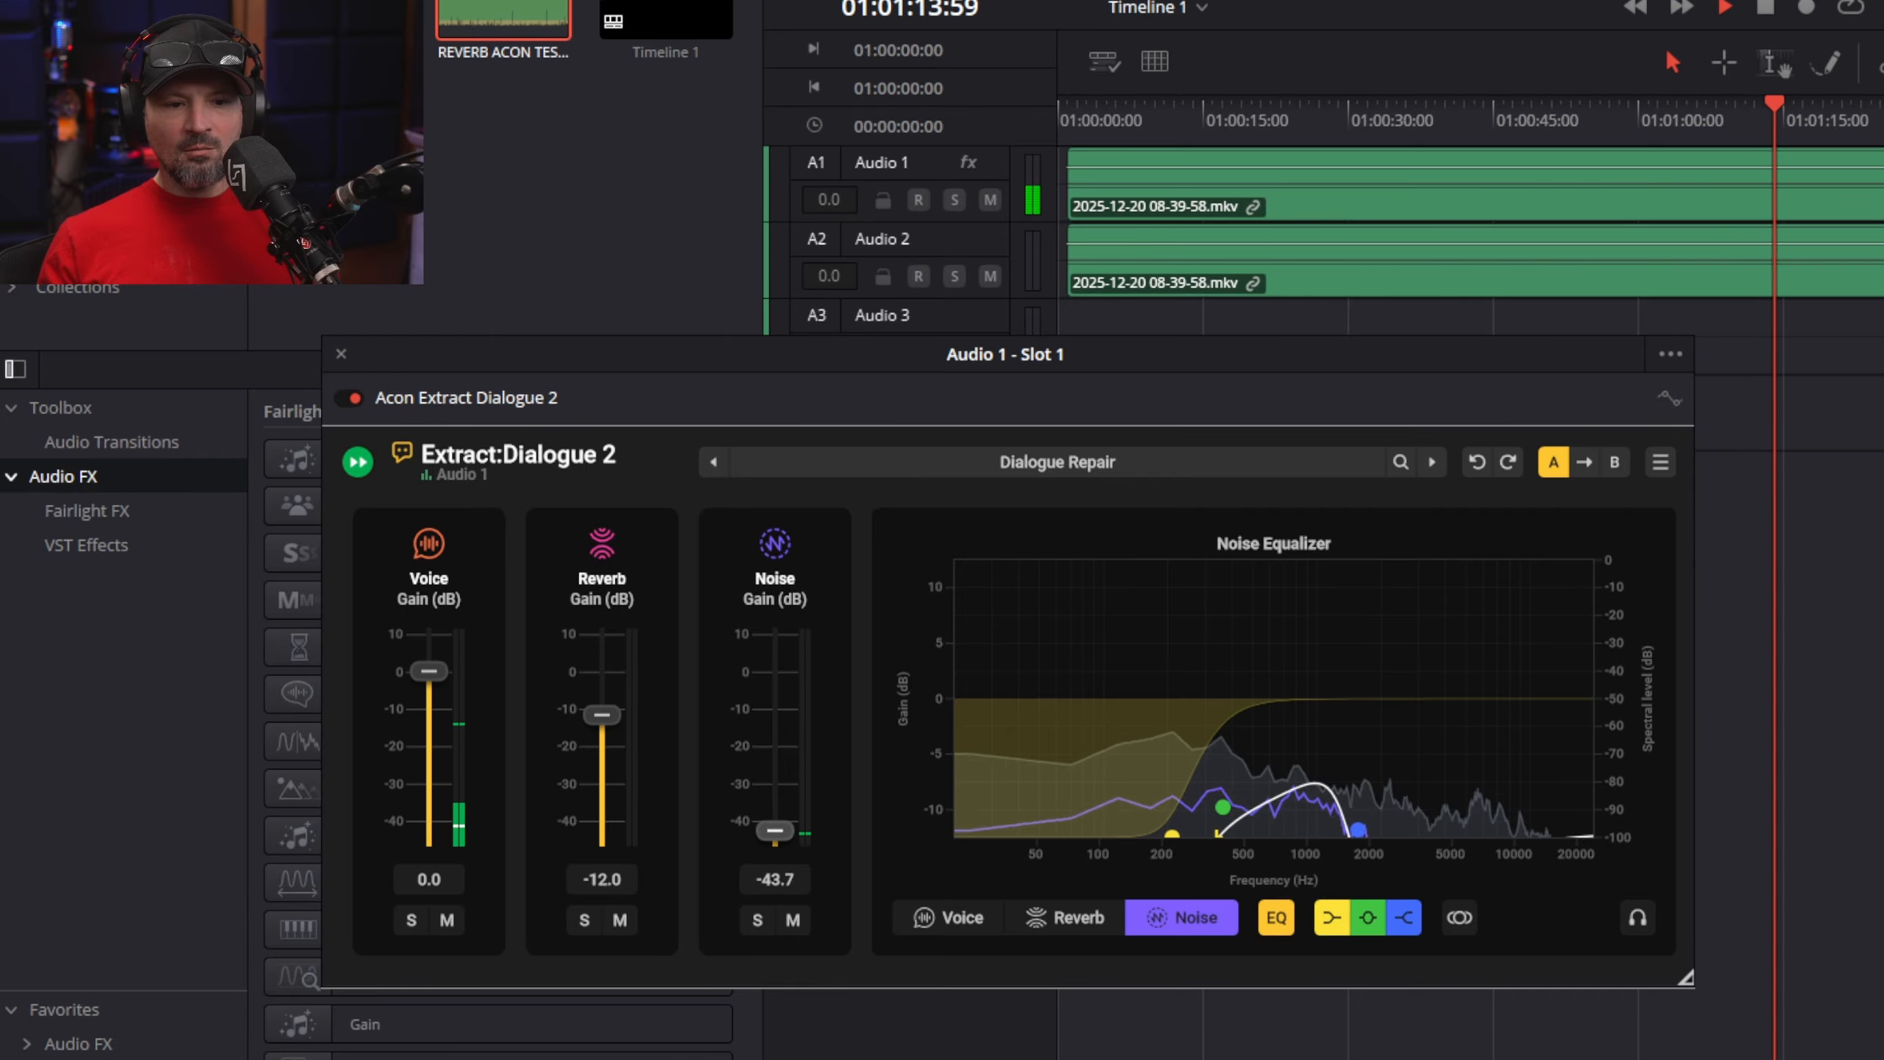
{"action": "left_click_drag", "start_coordinate": [774, 830], "coordinate": [774, 671]}
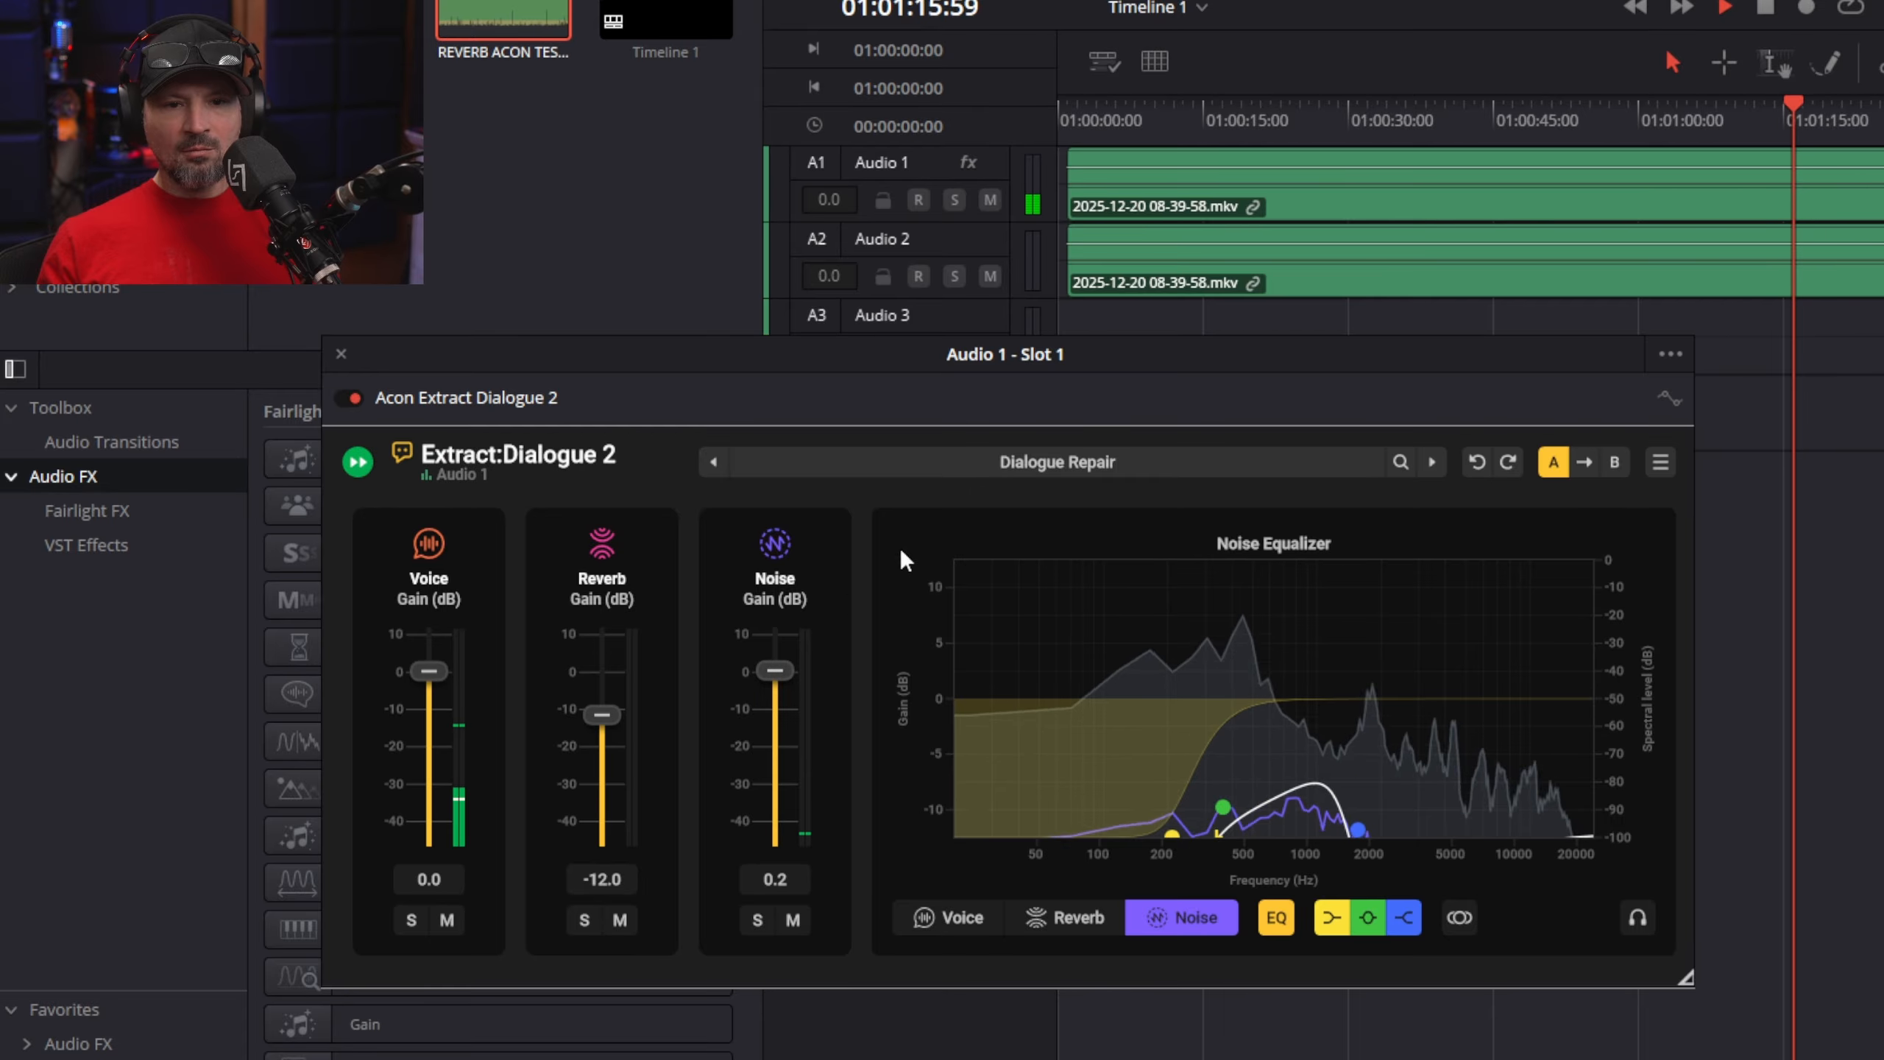
{"action": "left_click", "coordinate": [1766, 14]}
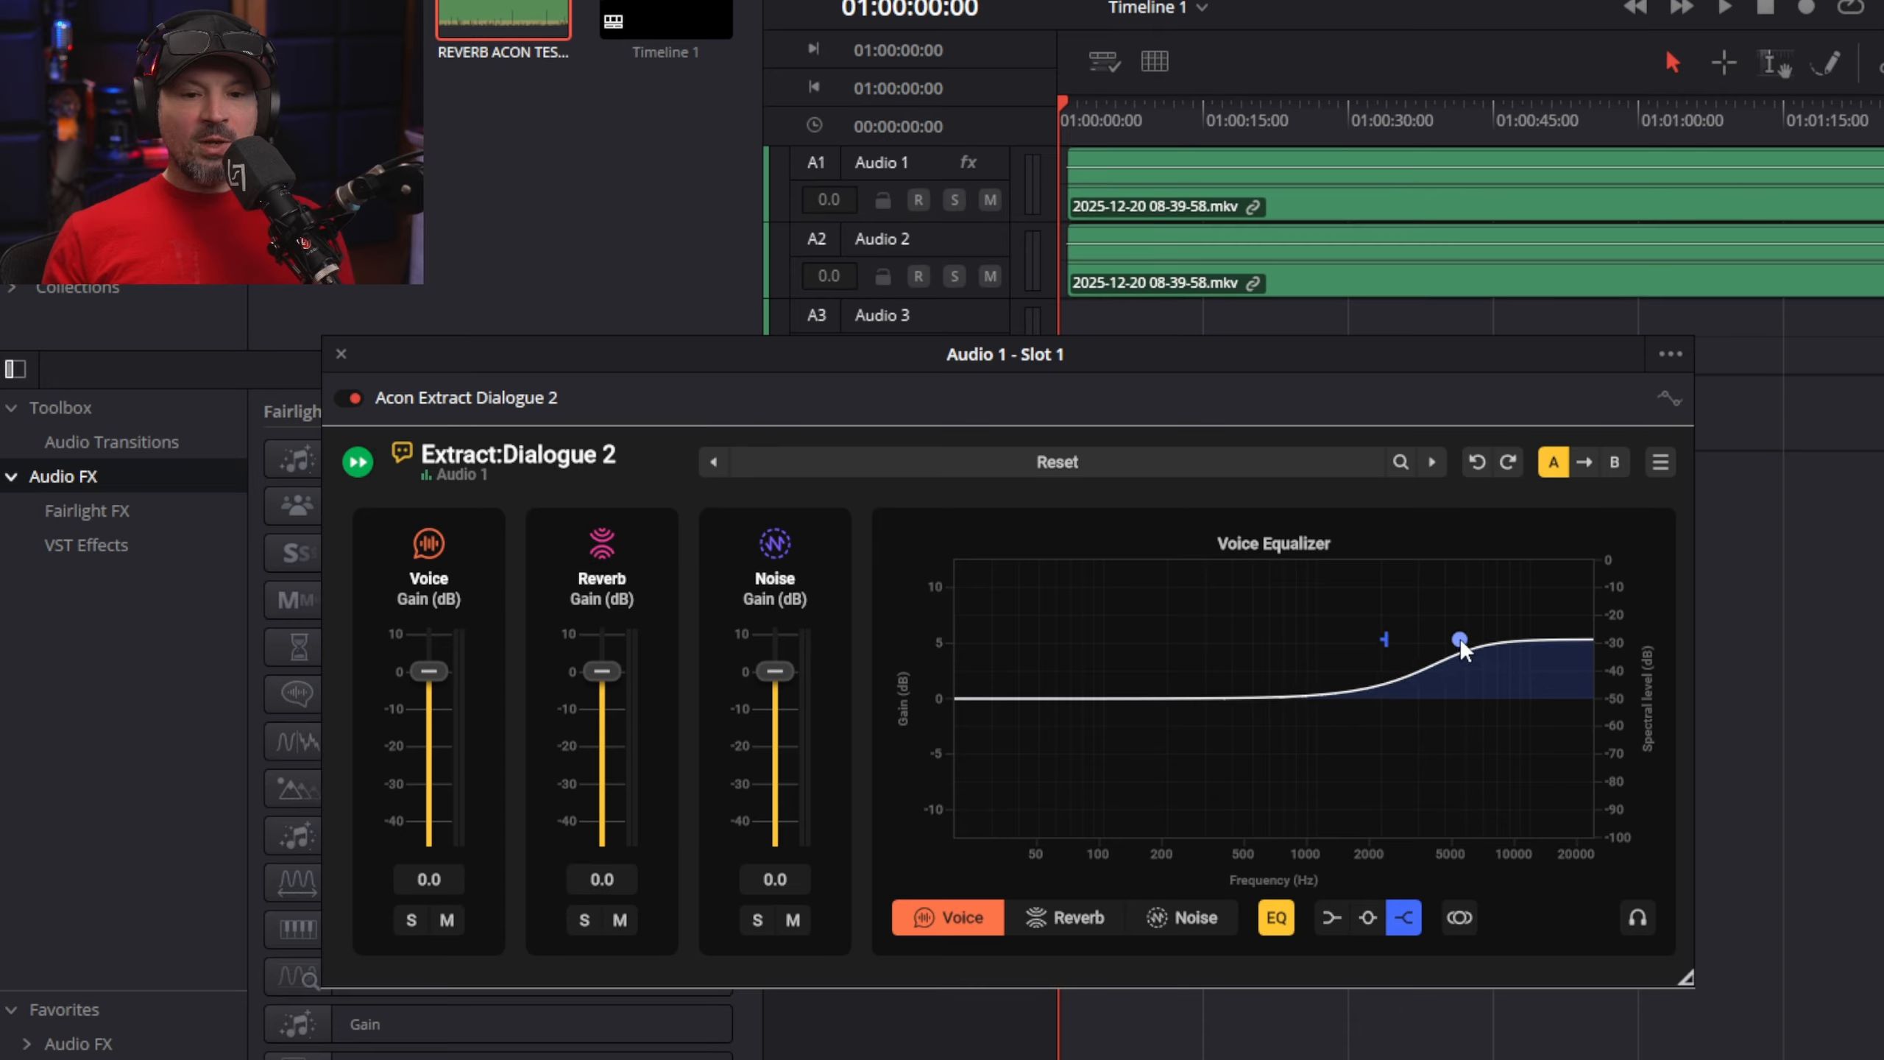
- Enable the voice equalizer's mid band, set it to about -3 dB near 380 Hz, and set the high band to about +2 dB near 4.5 kHz
{"action": "left_click", "coordinate": [1360, 921]}
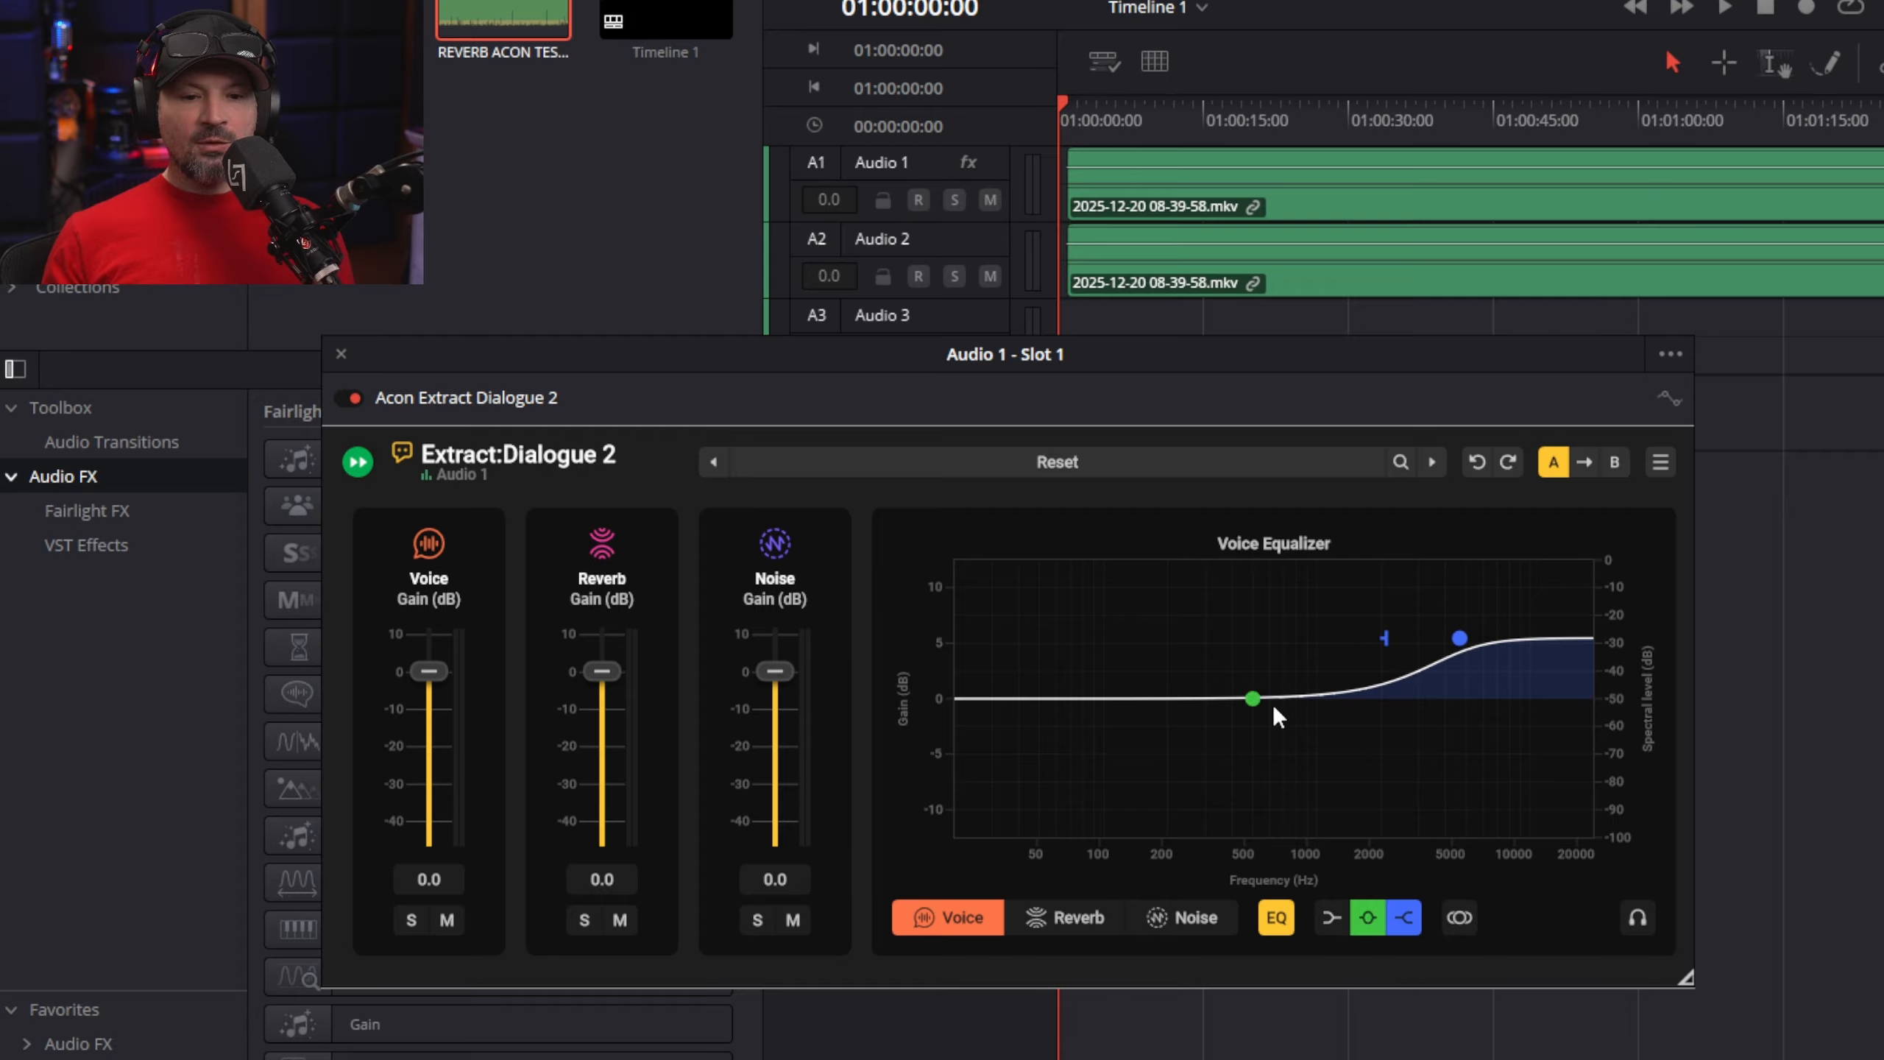
{"action": "mouse_move", "coordinate": [1270, 704]}
{"action": "left_mouse_down"}
{"action": "mouse_move", "coordinate": [1269, 651]}
{"action": "mouse_move", "coordinate": [1265, 693]}
{"action": "left_mouse_up"}
{"action": "left_click_drag", "start_coordinate": [1452, 641], "coordinate": [1415, 649]}
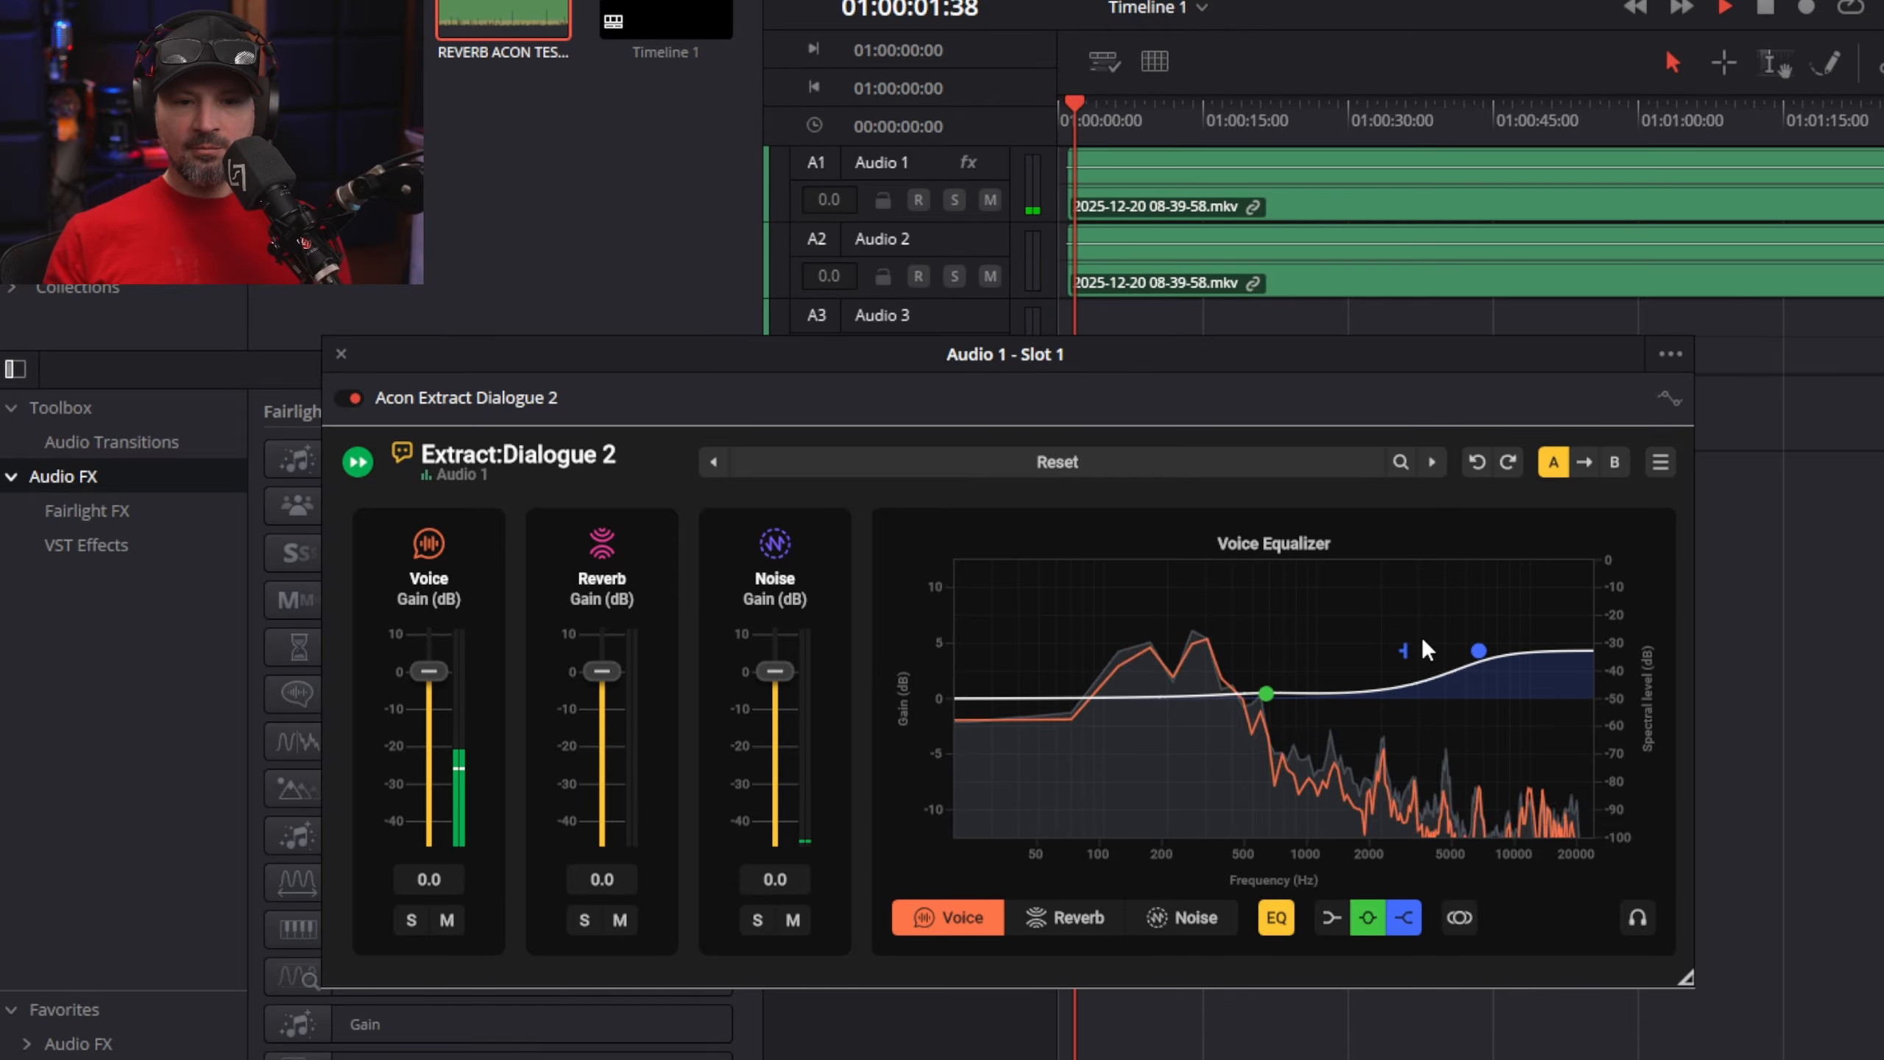
{"action": "left_click_drag", "start_coordinate": [1478, 652], "coordinate": [1441, 678]}
{"action": "left_click_drag", "start_coordinate": [1265, 693], "coordinate": [1218, 731]}
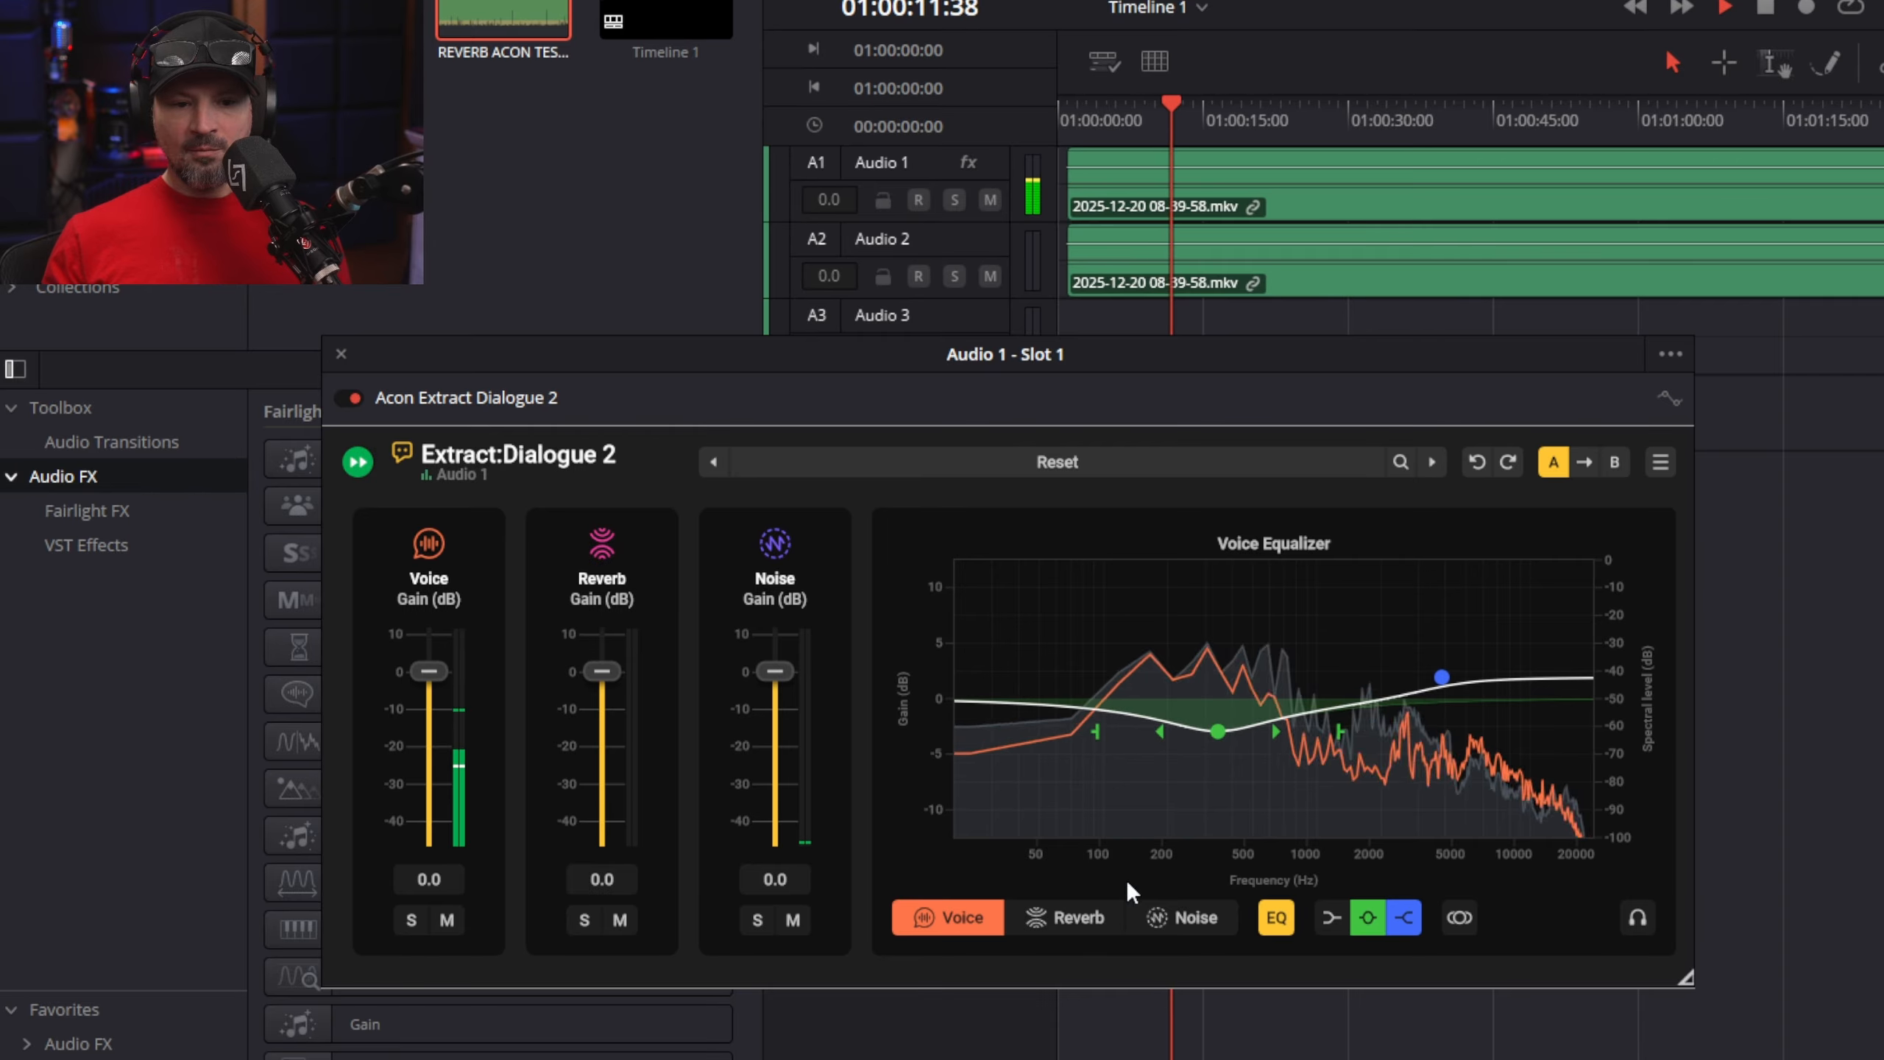
- Enable the voice equalizer's low band and roll off the lows below about 100 Hz
{"action": "left_click", "coordinate": [1330, 917]}
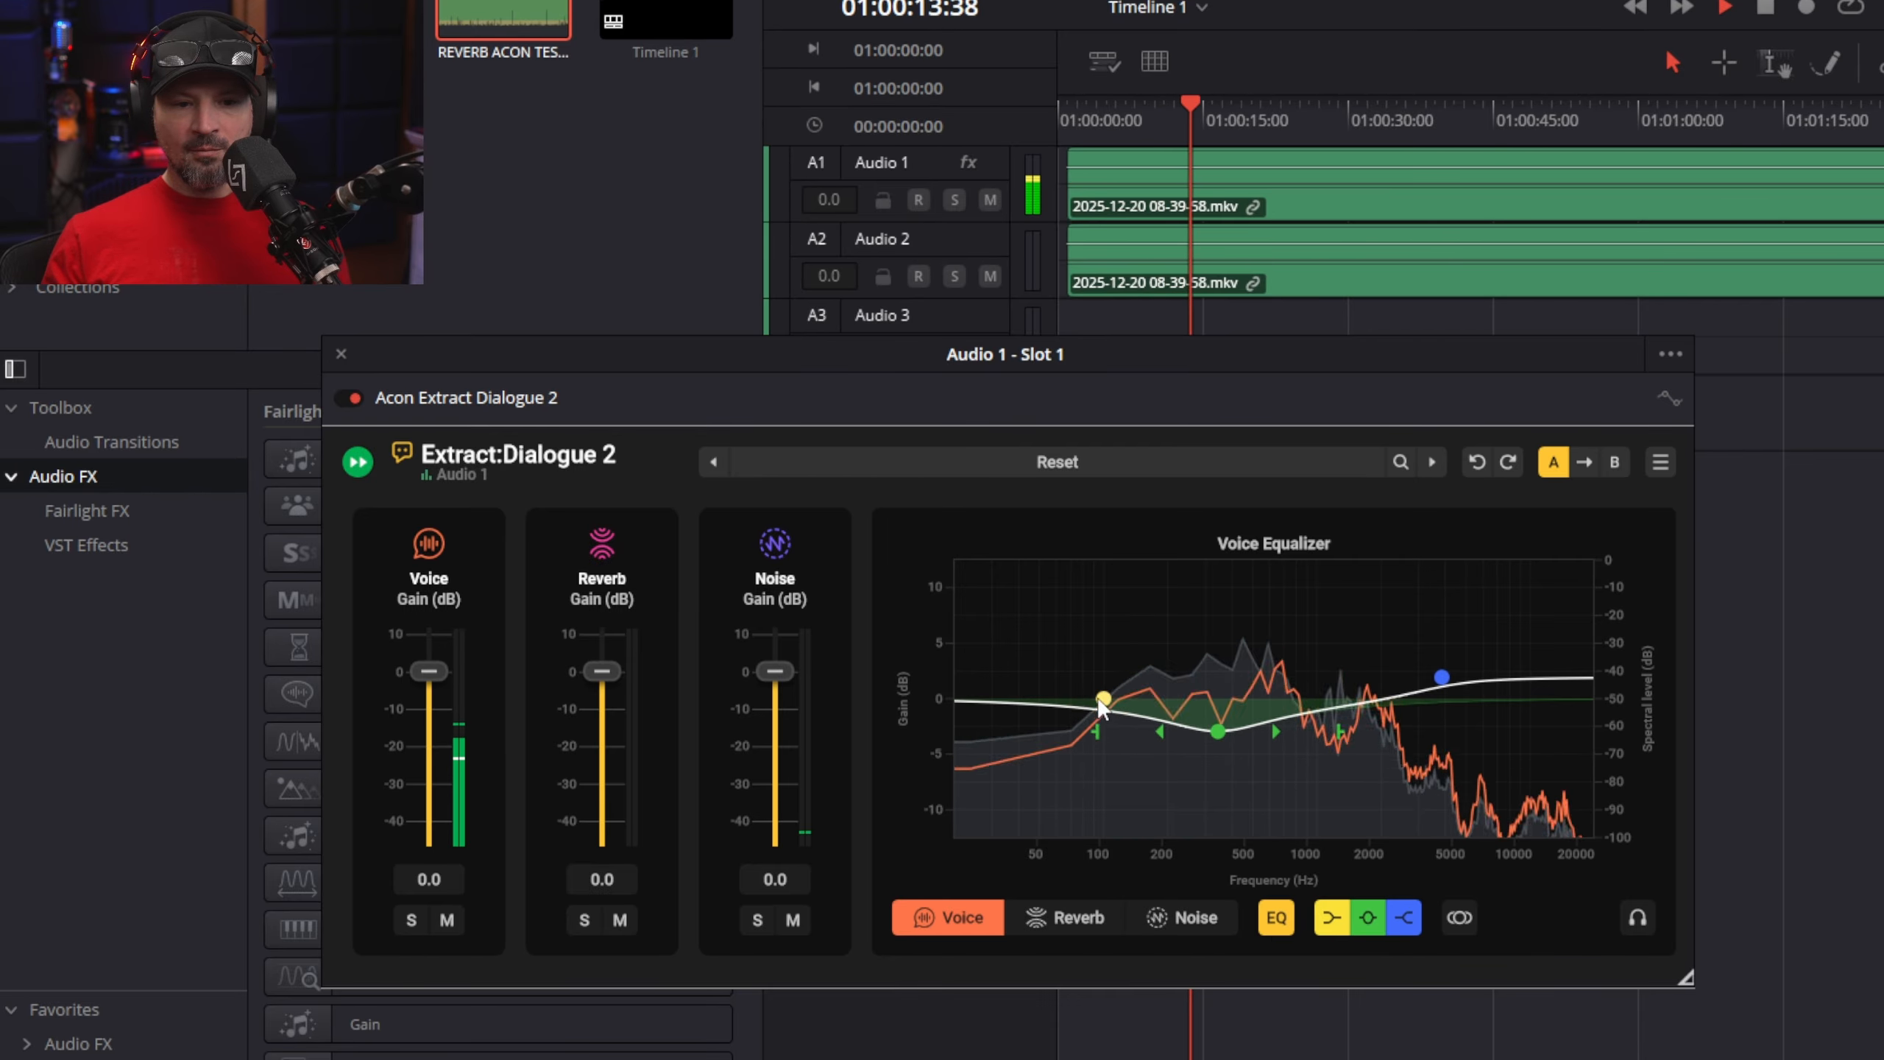
{"action": "left_click_drag", "start_coordinate": [1100, 704], "coordinate": [1092, 830]}
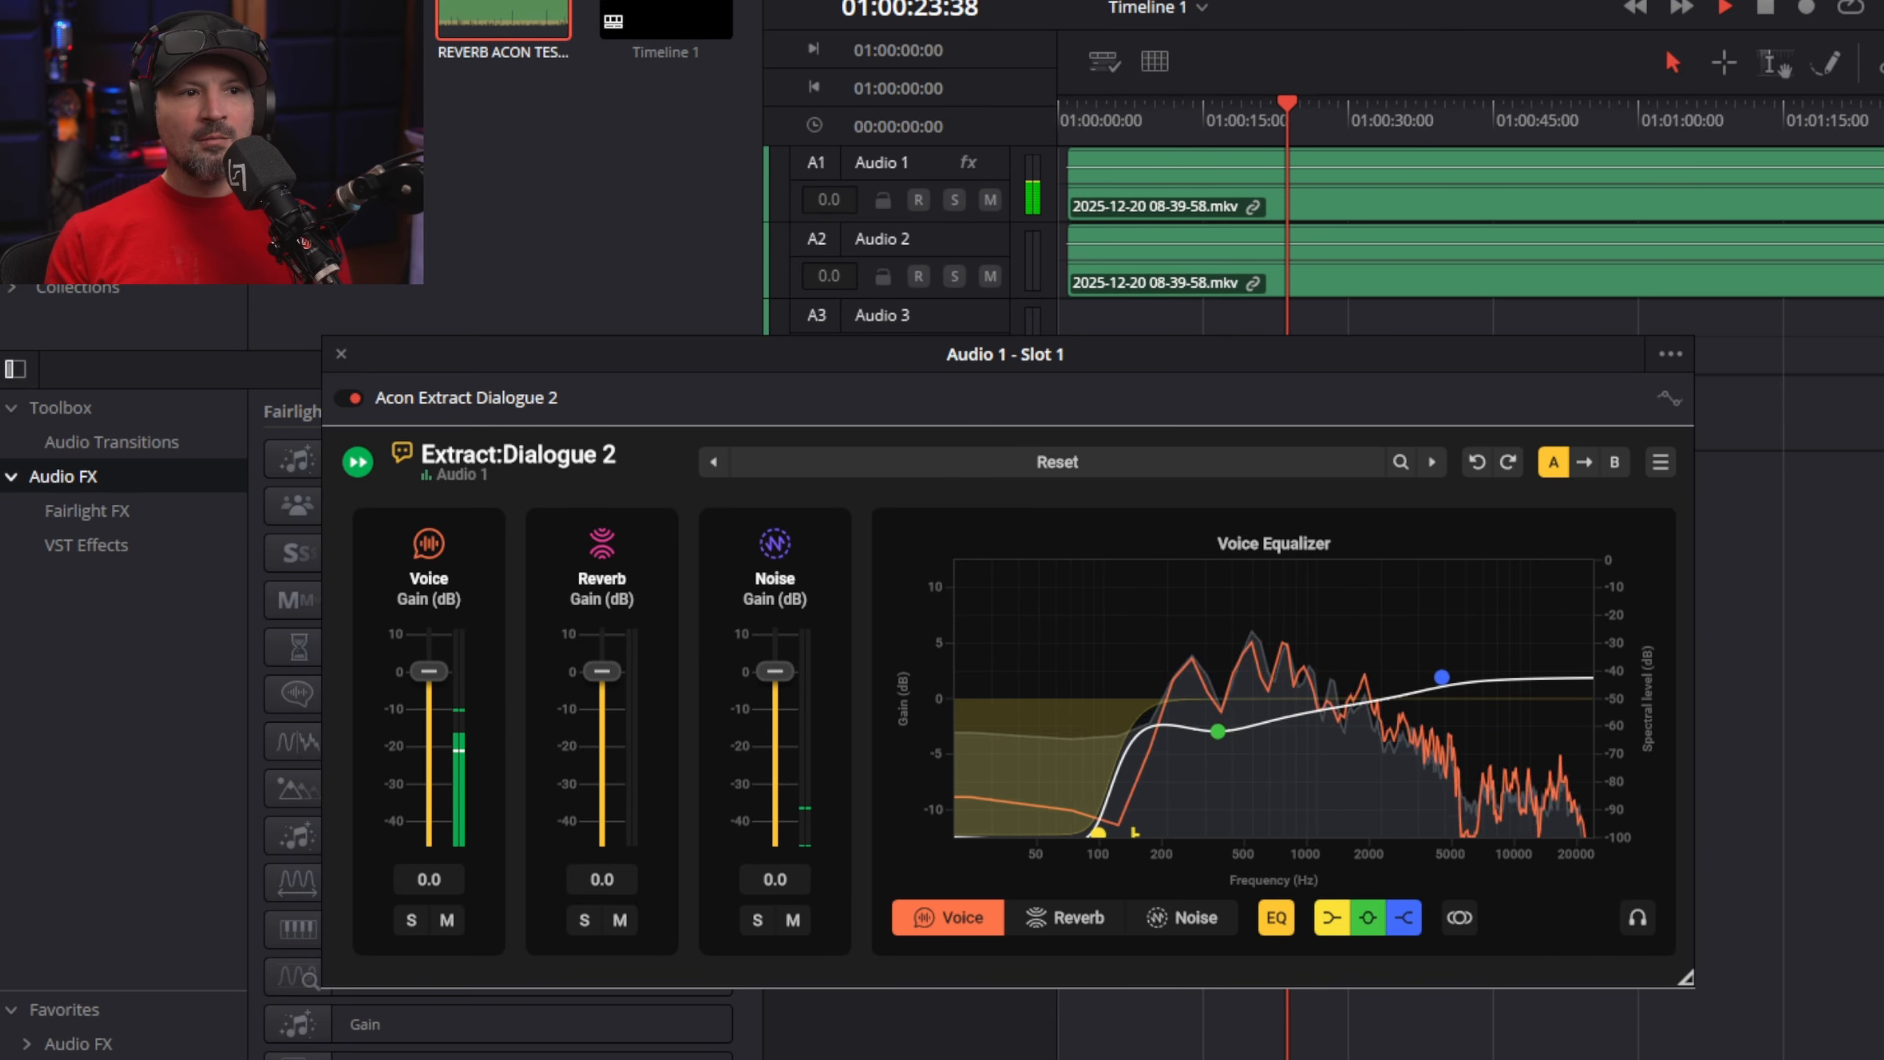